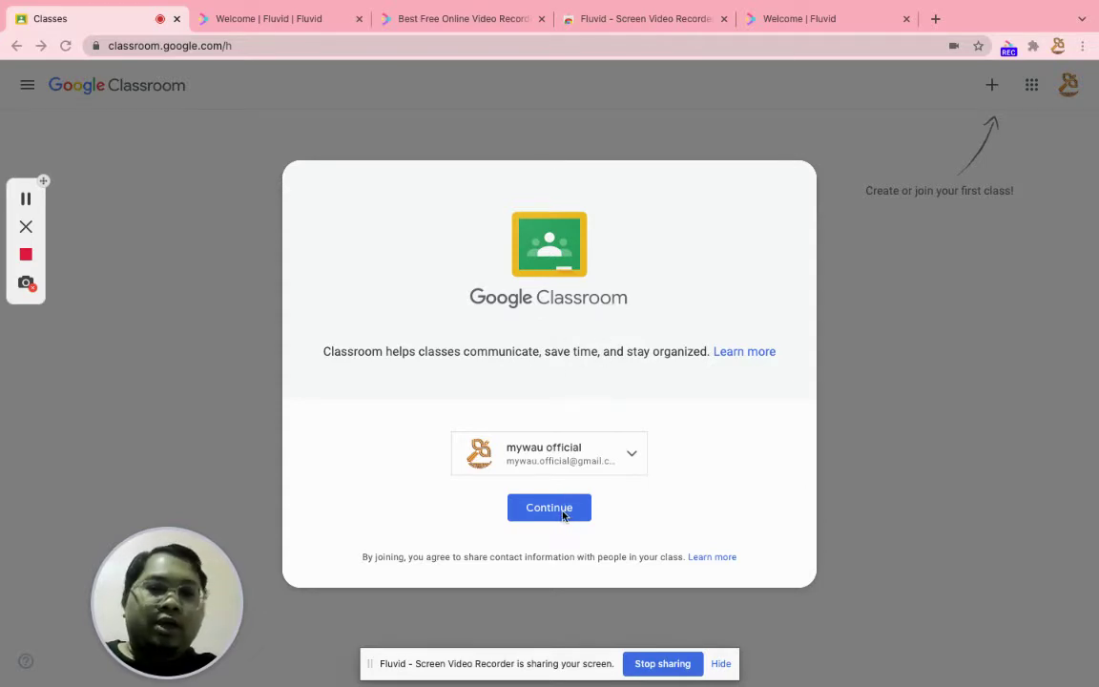
# Continue into Classroom with the preselected account, start creating a class and accept the notice about not using it at a school with students.
pyautogui.click(563, 516)
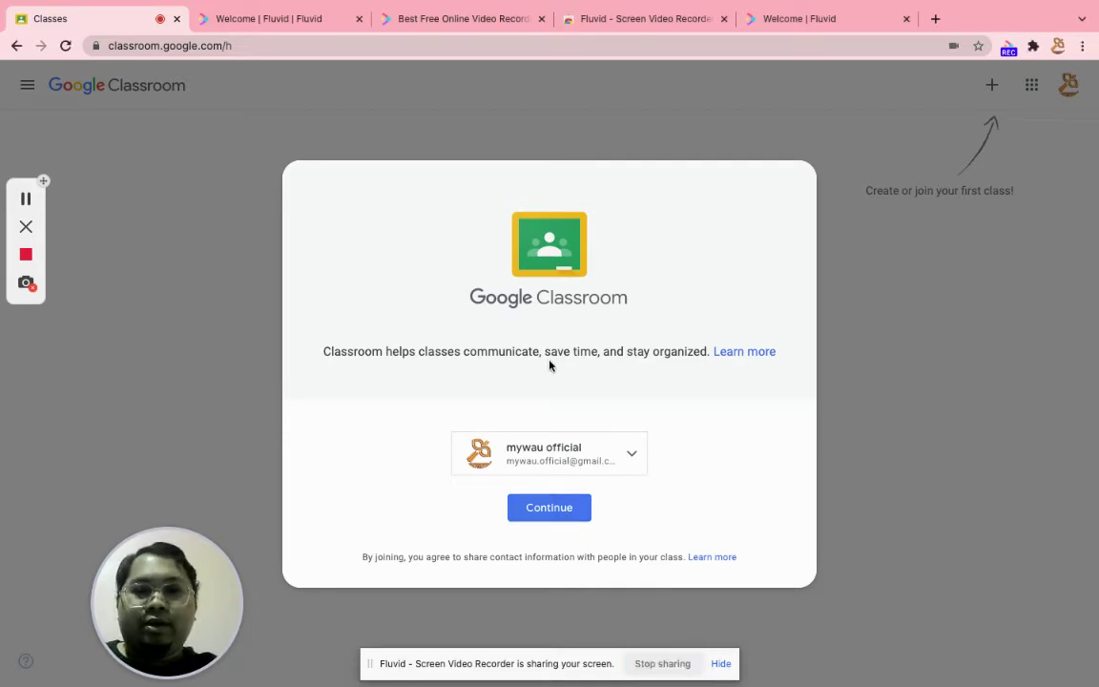
pyautogui.click(550, 512)
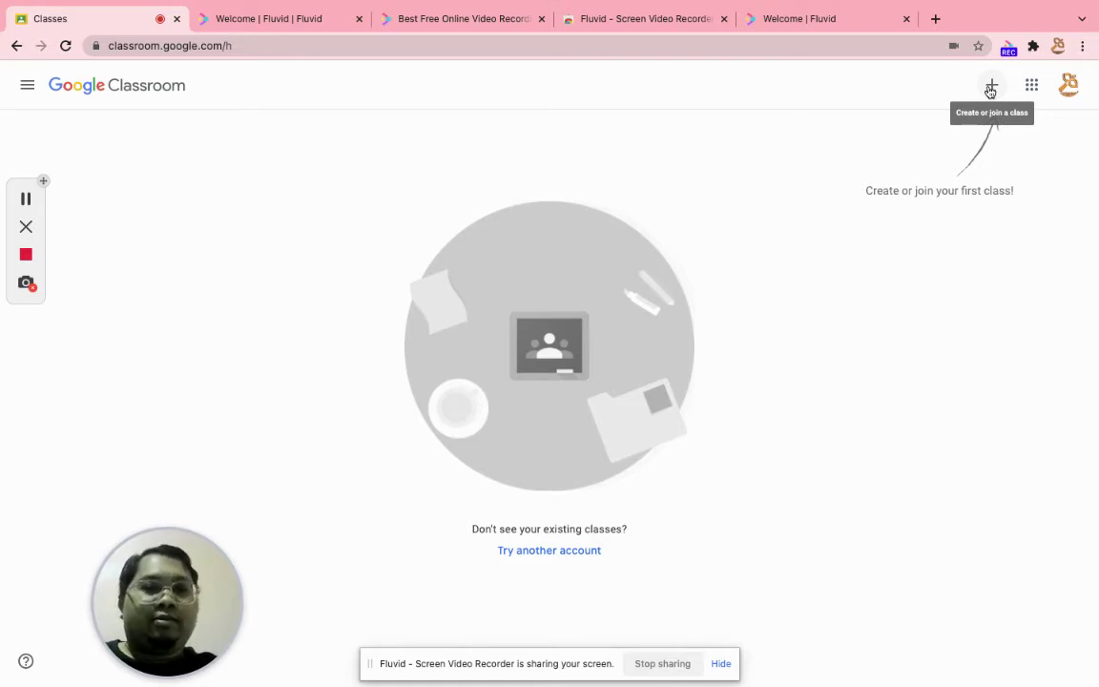
pyautogui.click(990, 88)
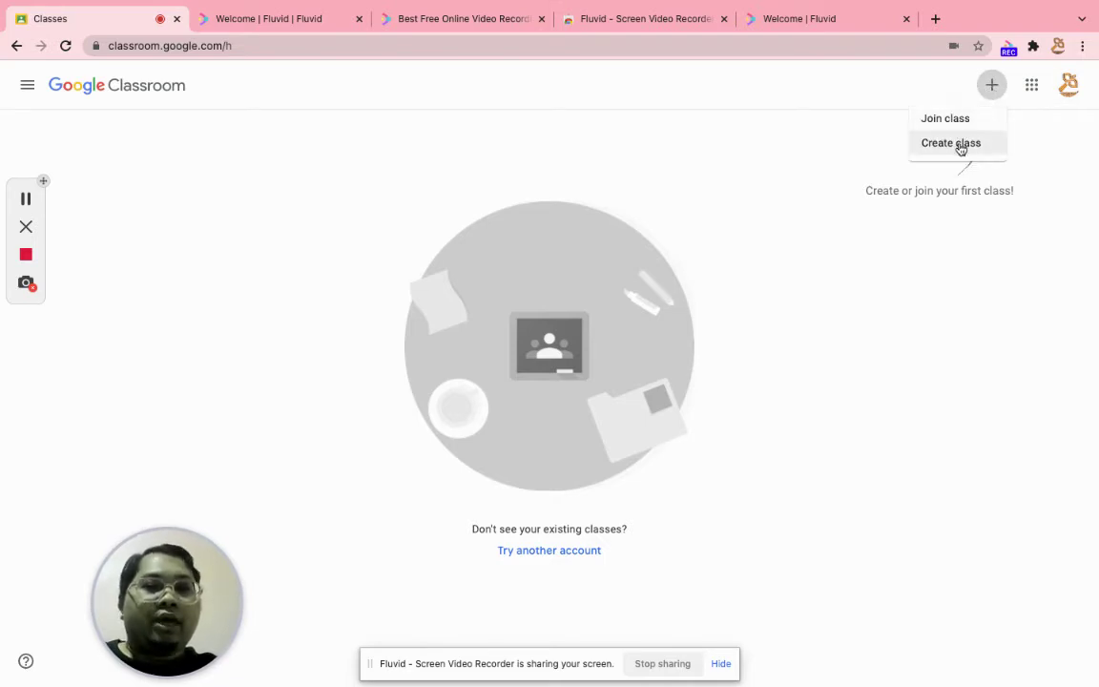
pyautogui.click(954, 144)
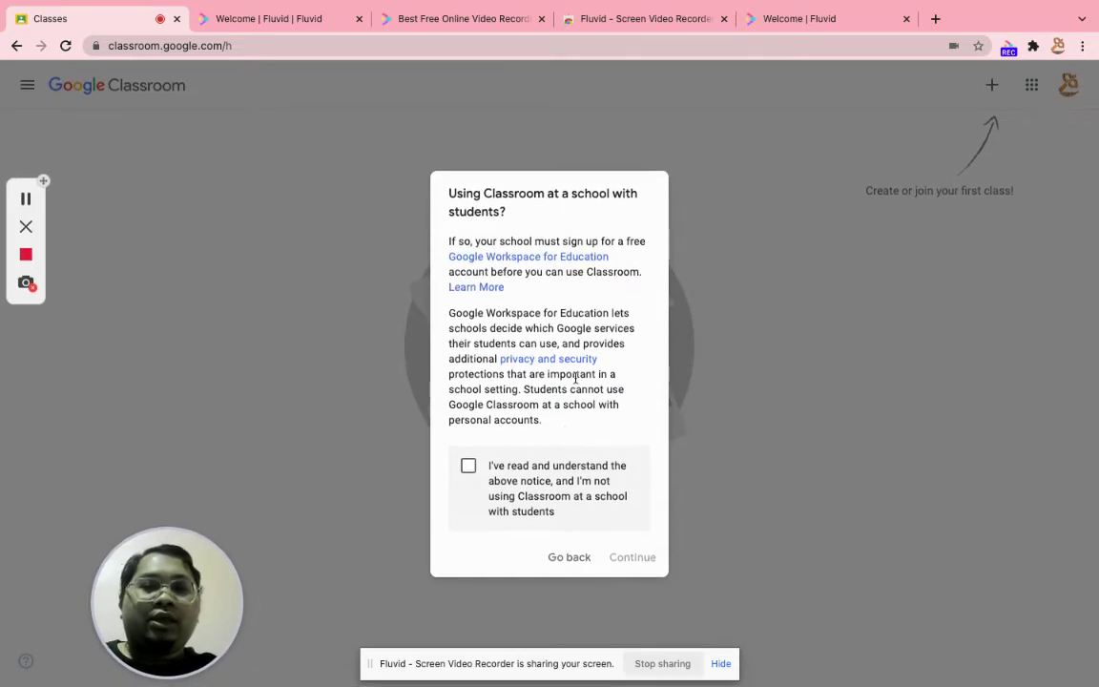
pyautogui.click(468, 468)
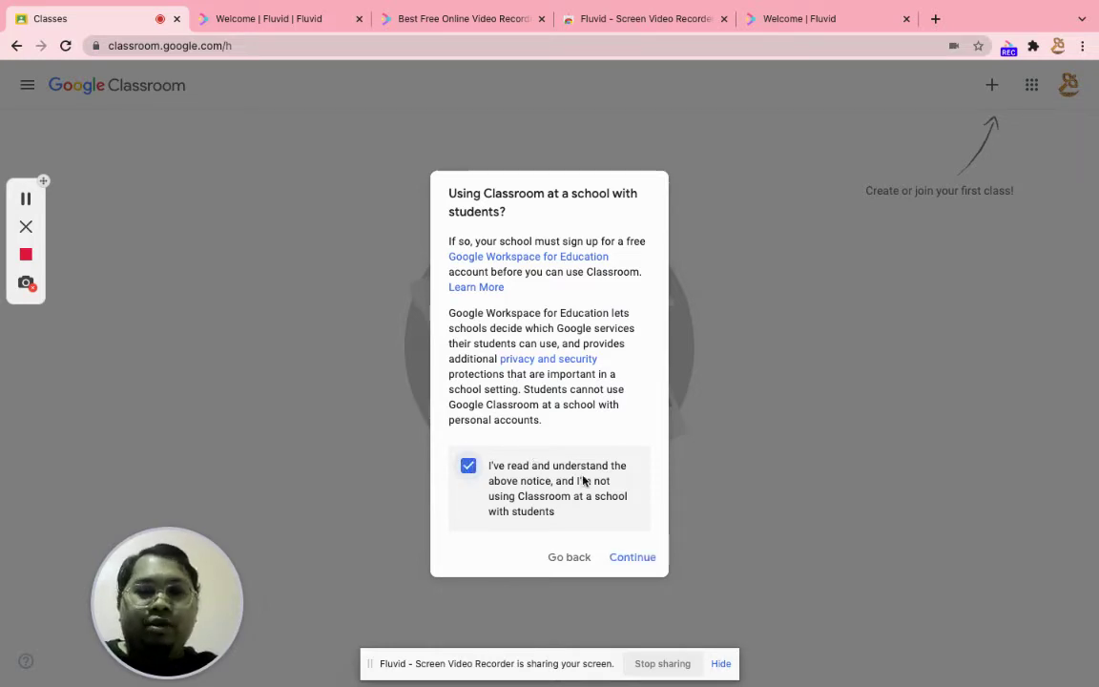
pyautogui.click(633, 558)
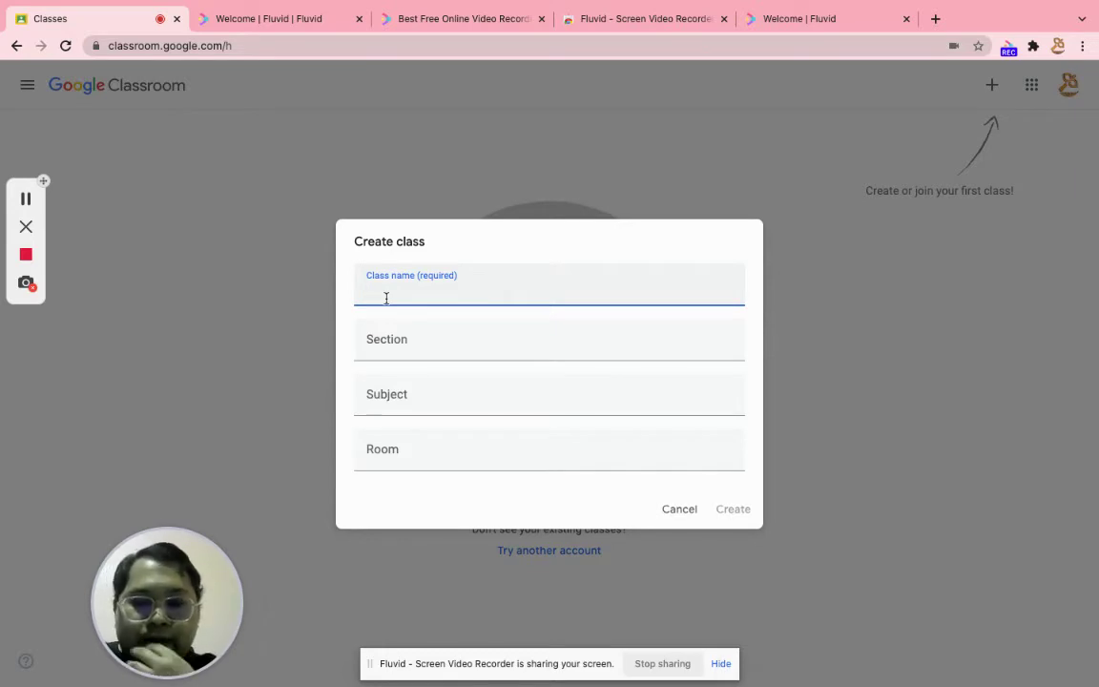
# Create the class "KELAS BORONG CHINA 30 OKTOBER - 4 NOVEMBER 2021" with section "CHAPTER 9" and dismiss the student invitation tip.
pyautogui.write('KE')
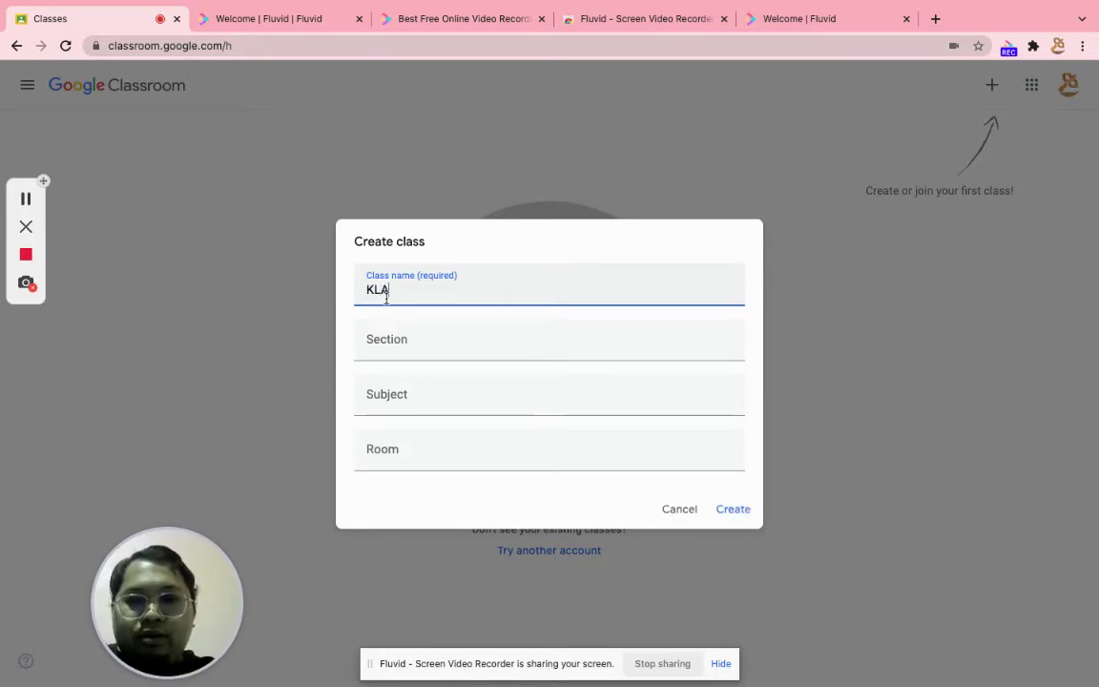
pyautogui.write('LAS BORO')
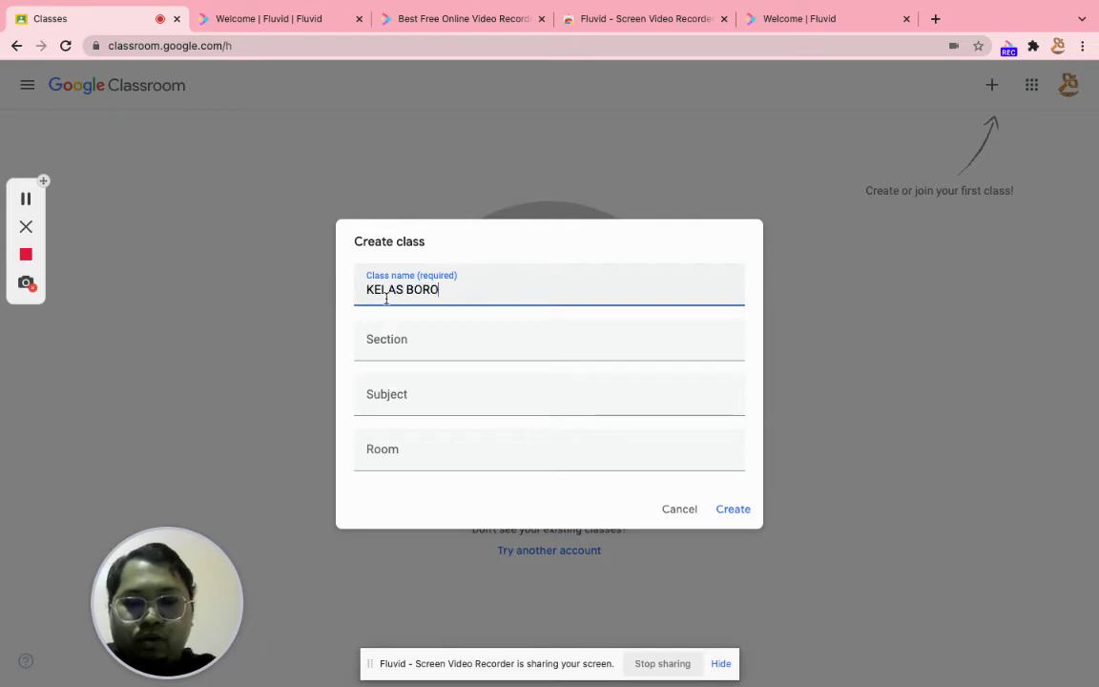
pyautogui.write('NG CHINA')
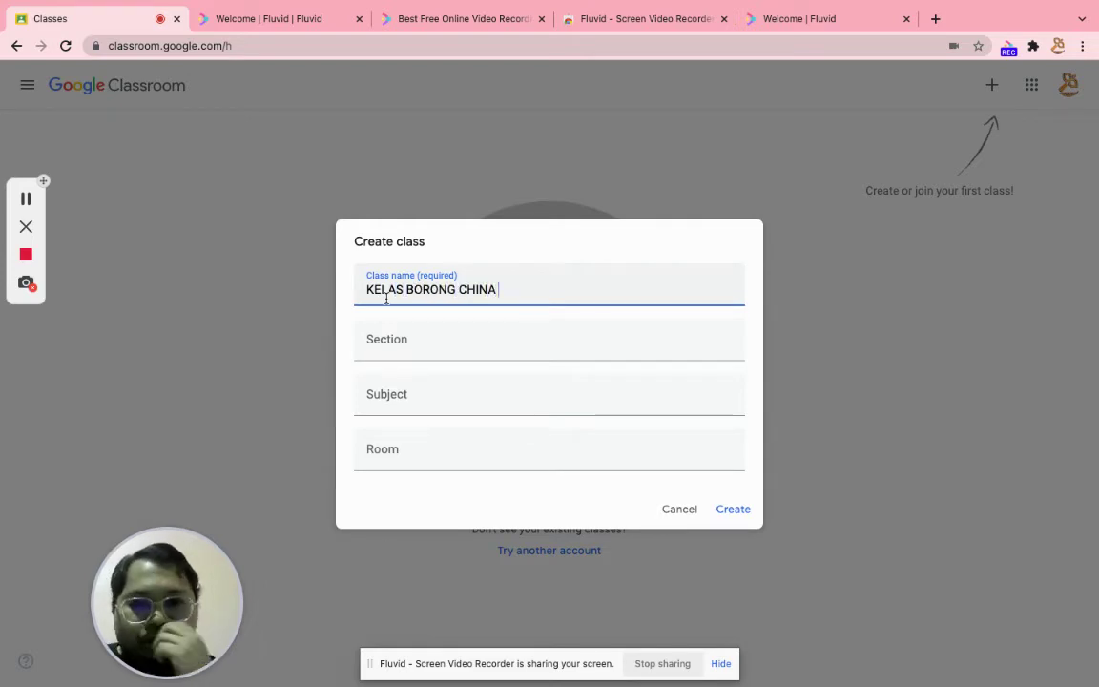
pyautogui.write(' 30 OKTOBER - 4 NO')
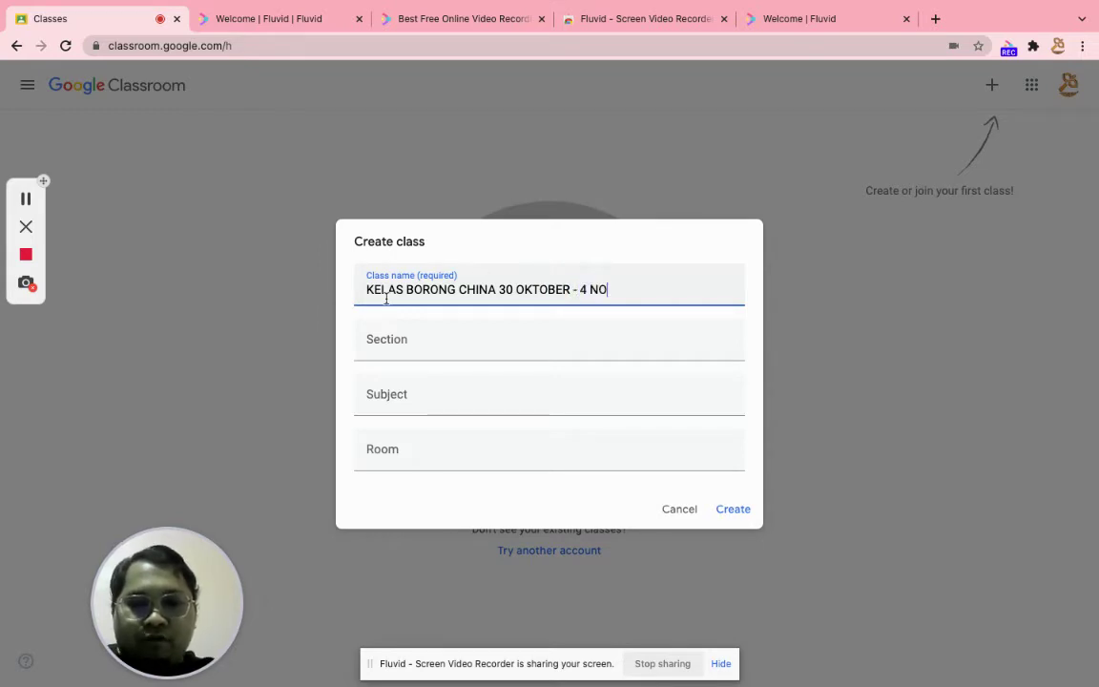
pyautogui.write('VEMBER')
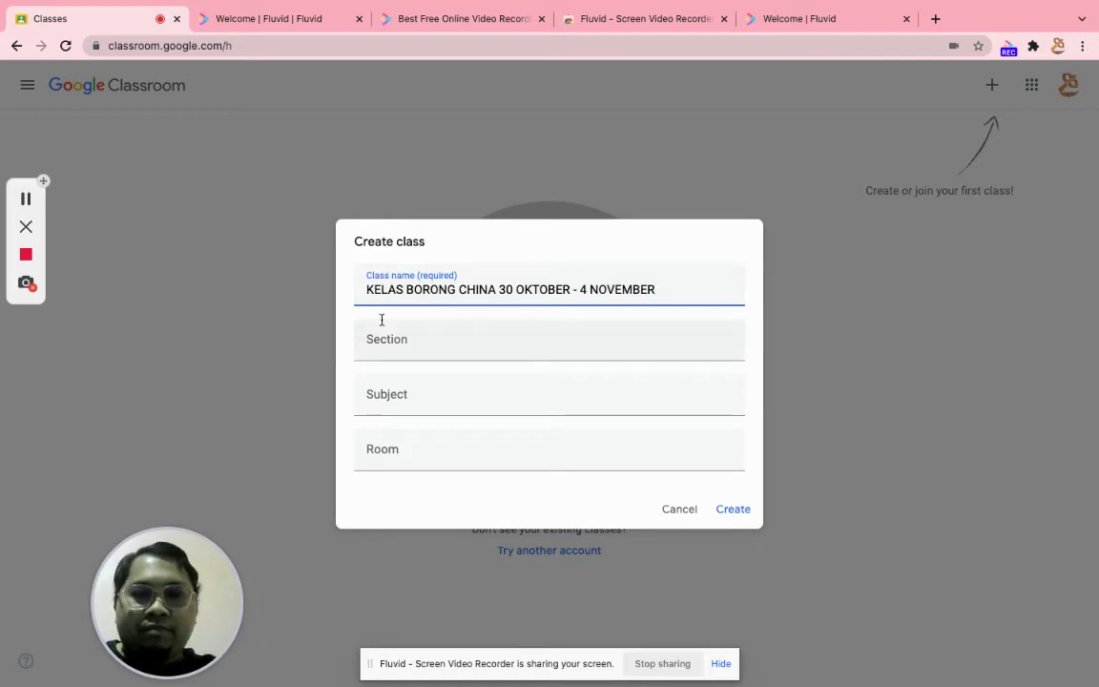
pyautogui.write(' 2021')
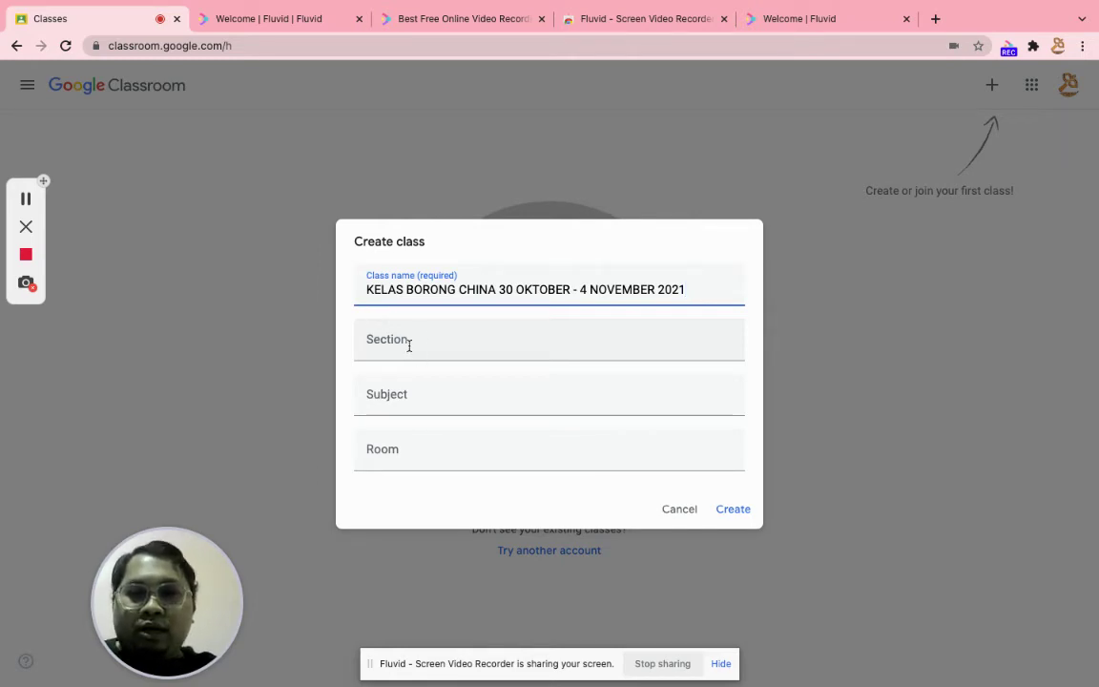
pyautogui.click(421, 344)
pyautogui.write('CHAPTER 9')
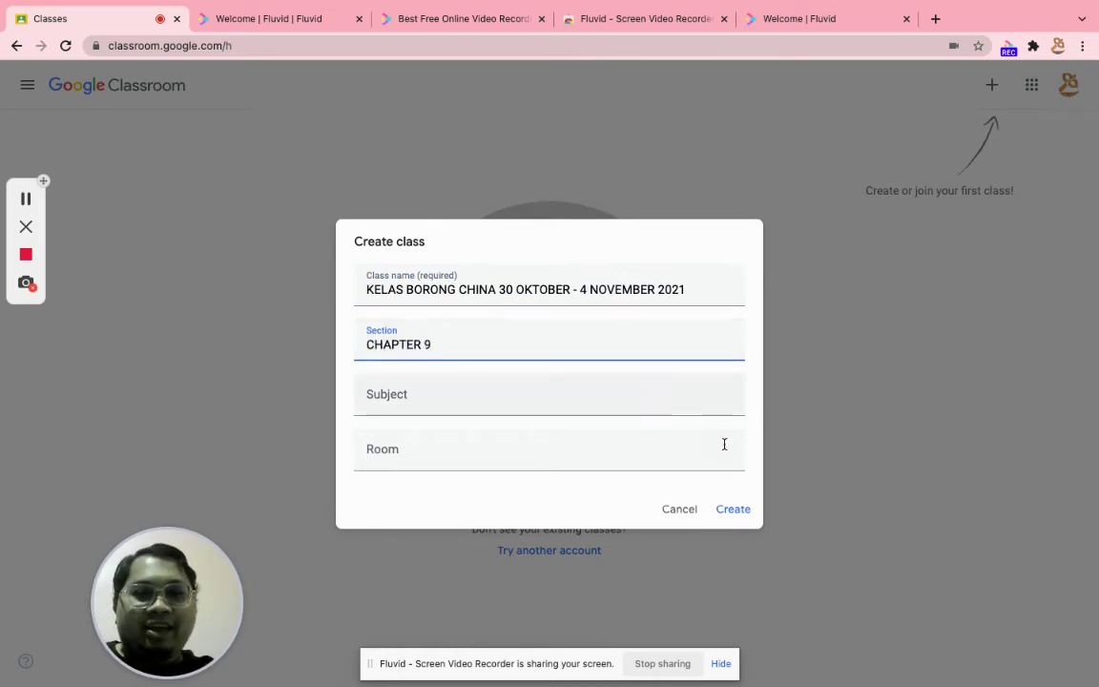
pyautogui.click(735, 509)
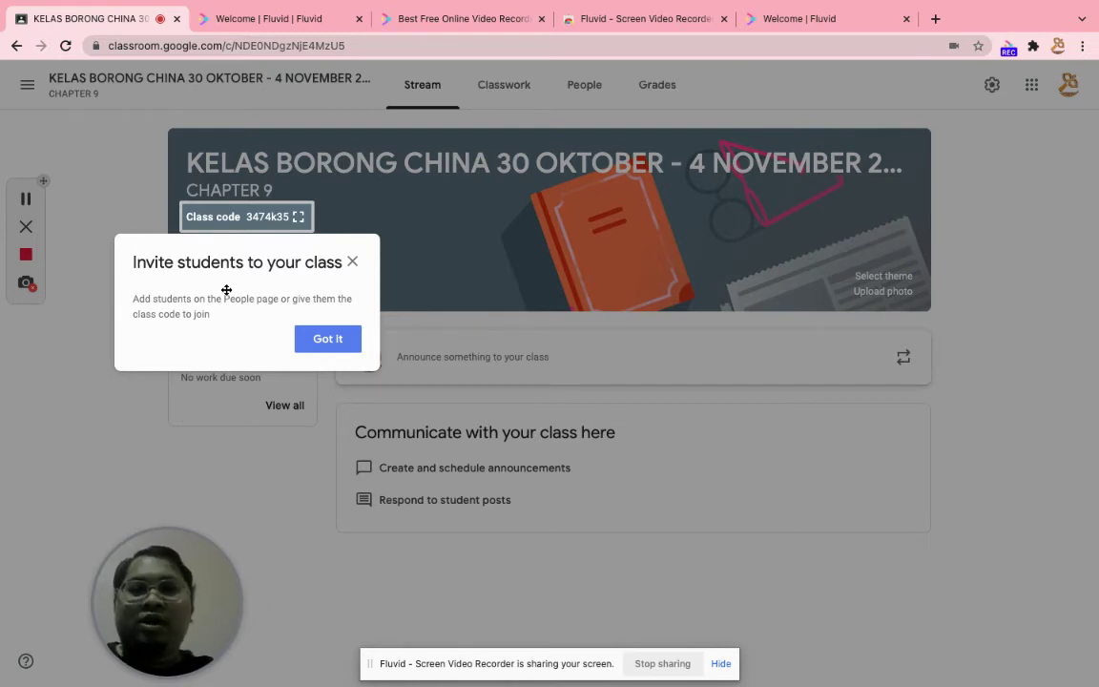
pyautogui.click(328, 339)
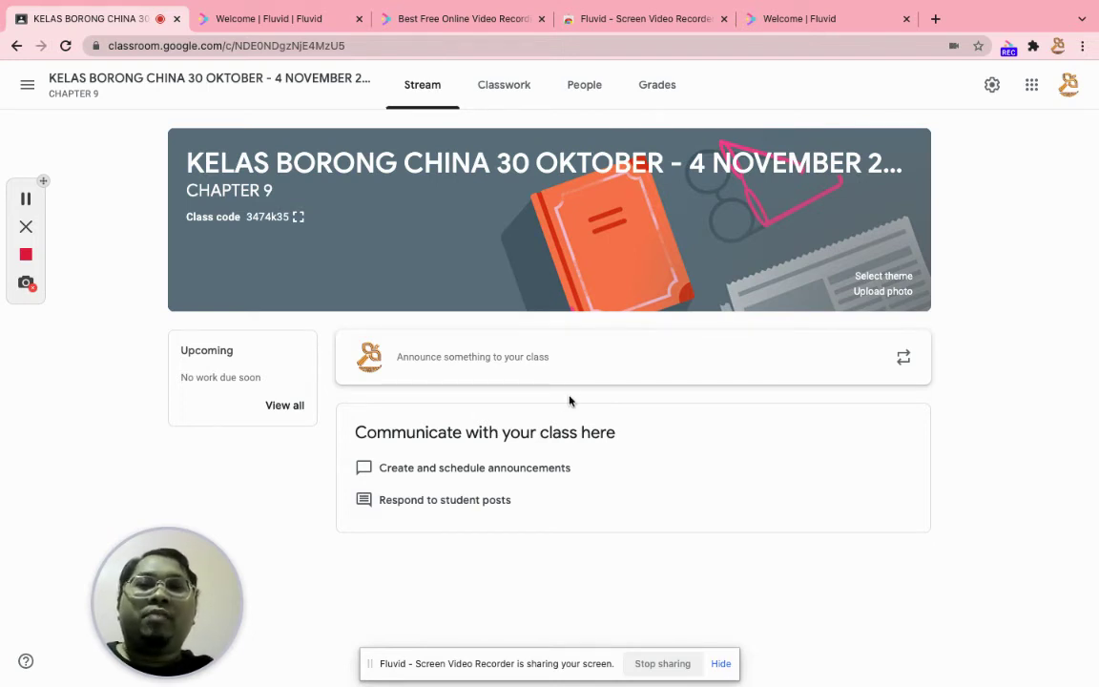
# Start a new Material post in the class's classwork.
pyautogui.click(515, 93)
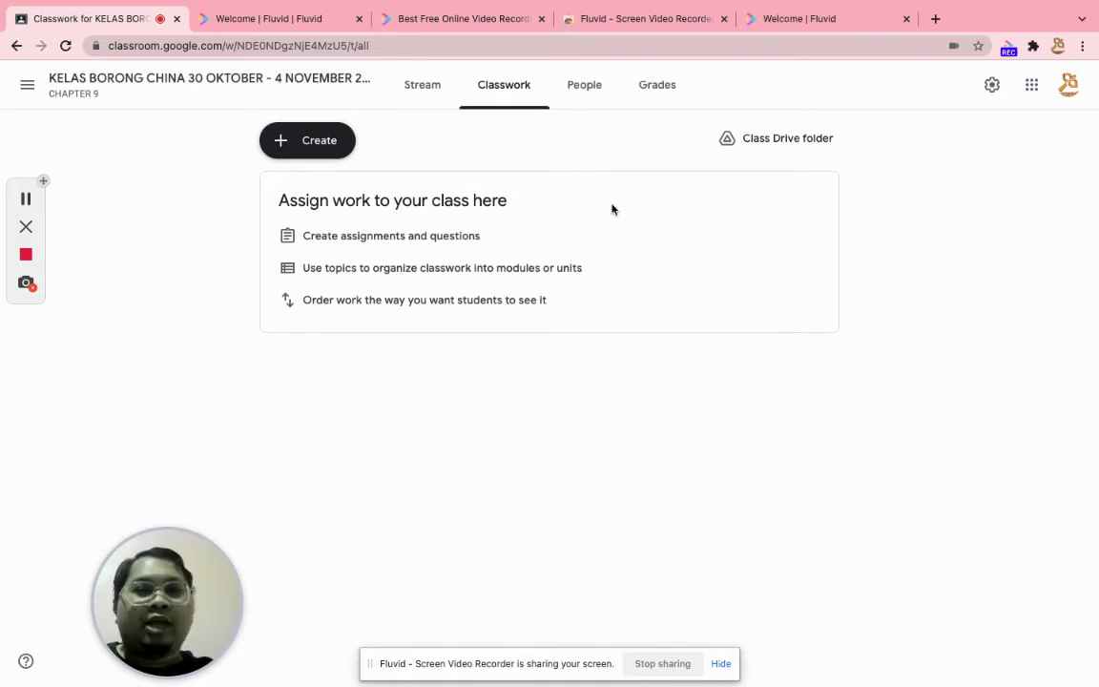
pyautogui.click(317, 153)
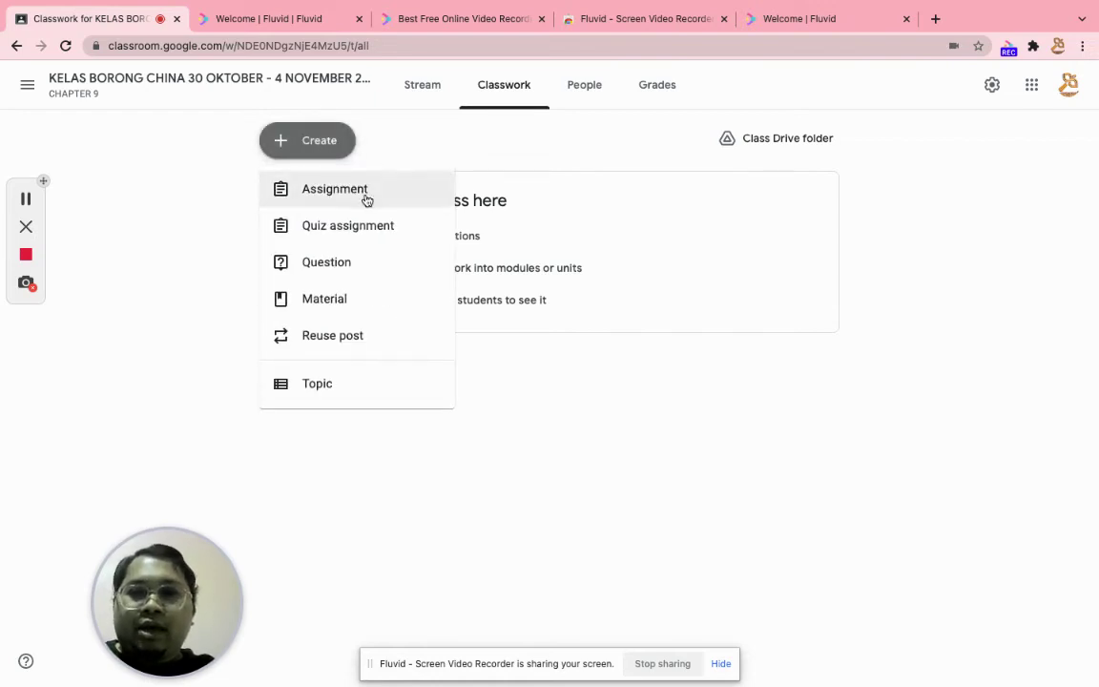
pyautogui.click(347, 303)
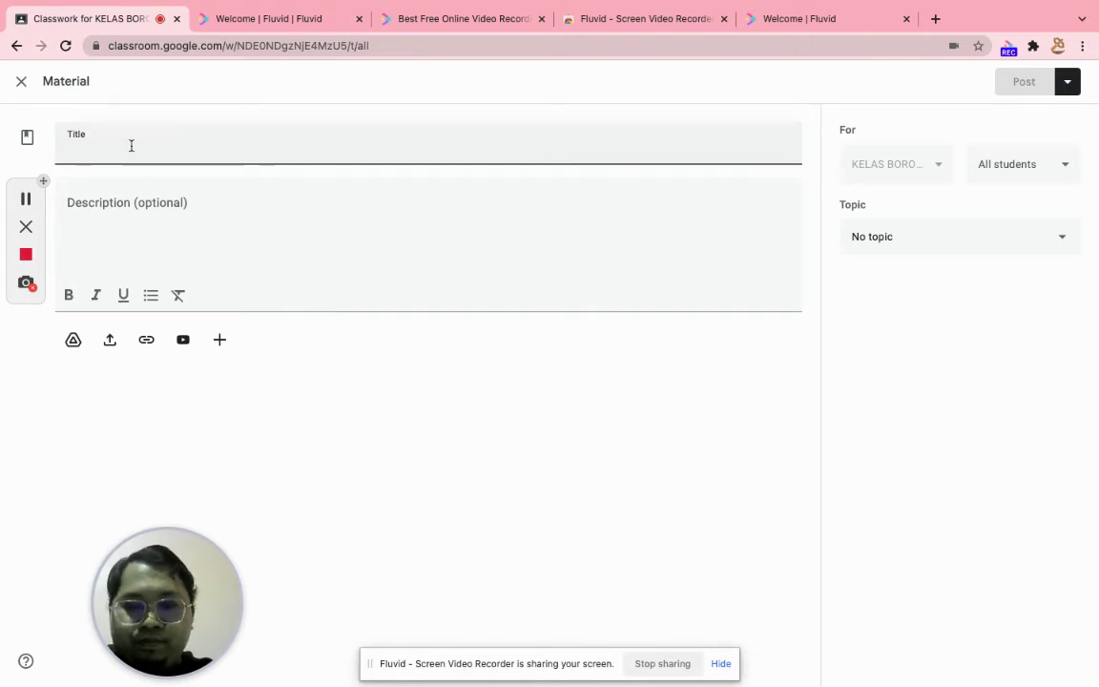
pyautogui.write('DAY 1')
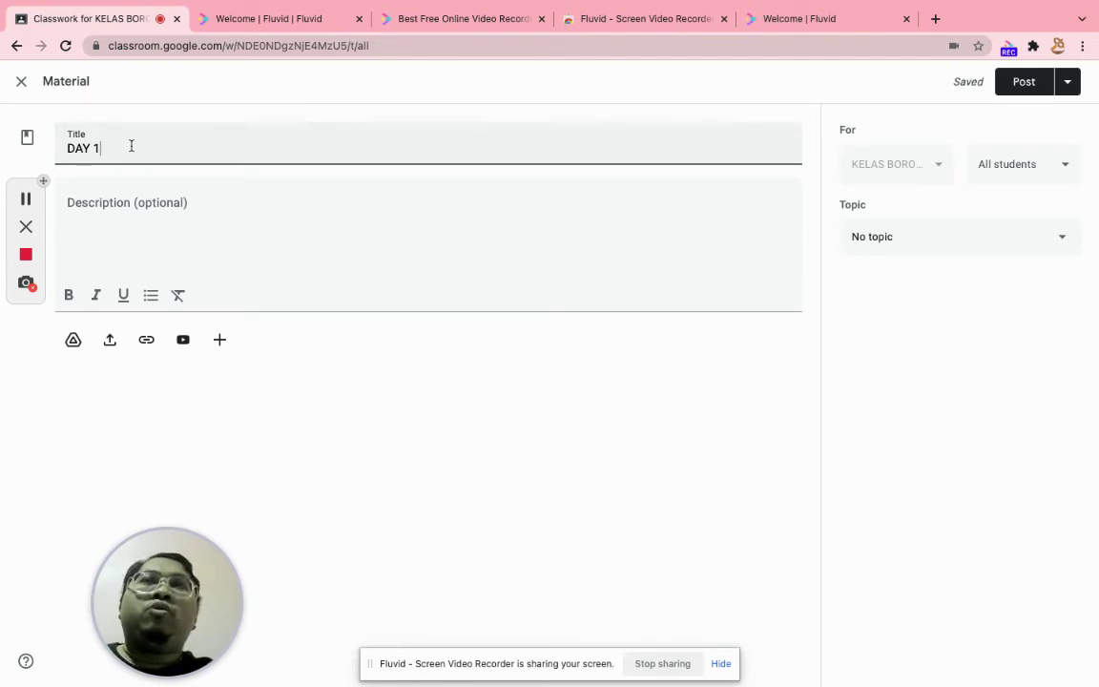
pyautogui.press('BackSpace')
pyautogui.press('BackSpace')
pyautogui.press('BackSpace')
pyautogui.press('BackSpace')
pyautogui.press('BackSpace')
# Title the material "HARI PERTAMA: 30 OKT 2020 - PERKARA ASAS SEBELUM MEMBELI" and leave the description empty.
pyautogui.write('HARI PERTAMA:')
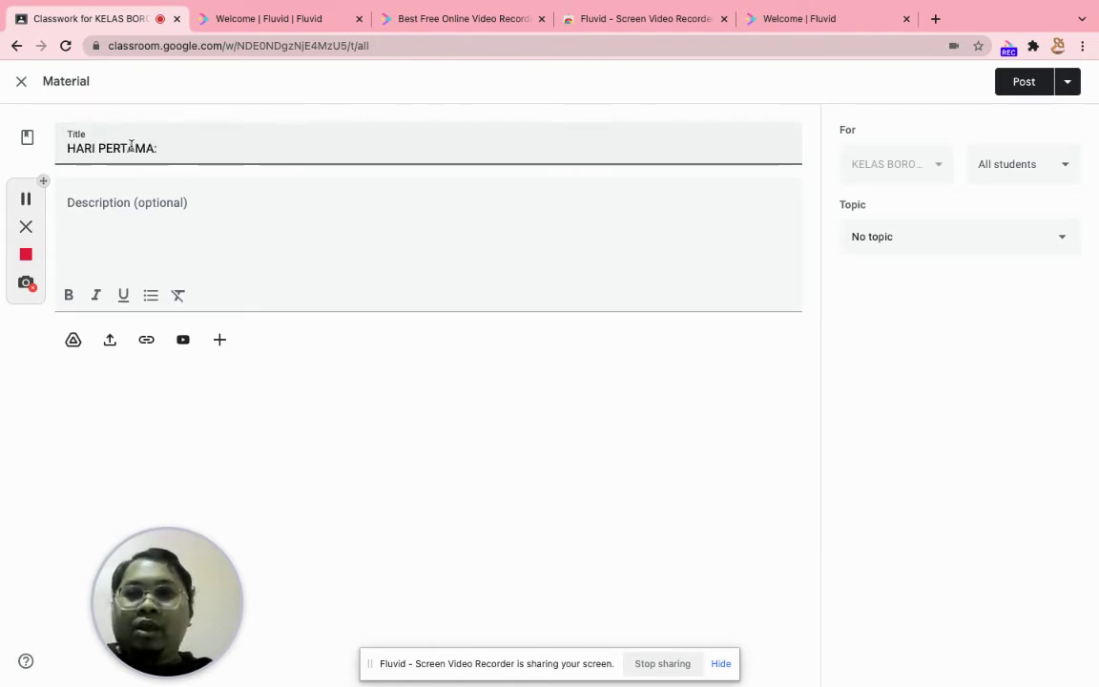
pyautogui.write(' 30 NOV')
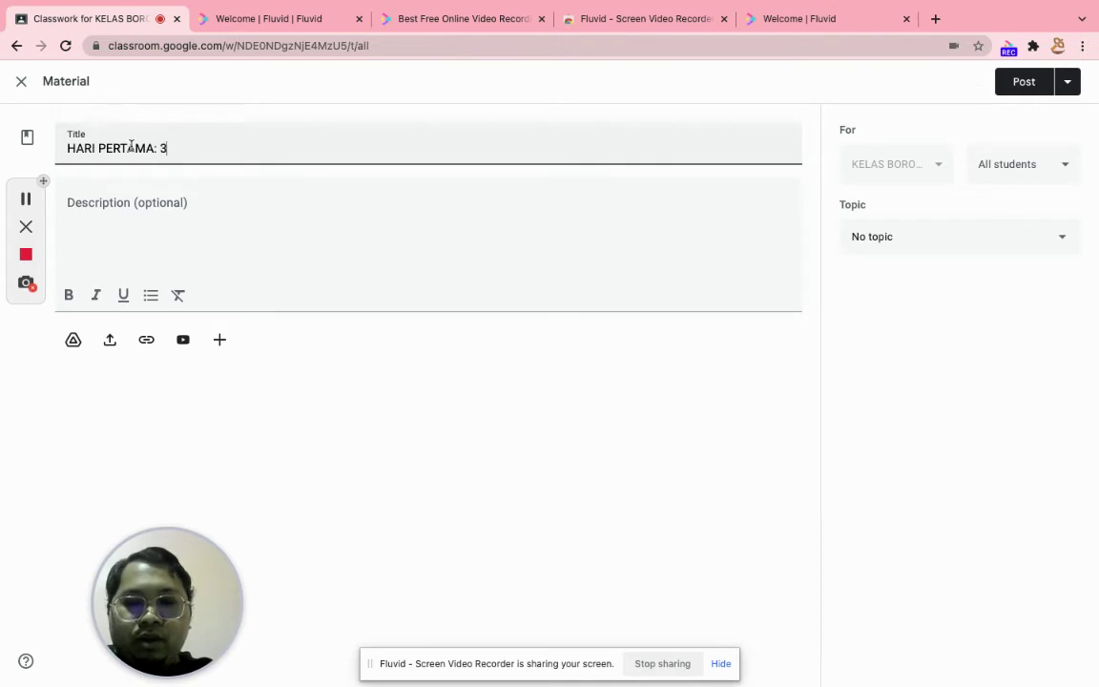
pyautogui.press('BackSpace')
pyautogui.press('BackSpace')
pyautogui.press('BackSpace')
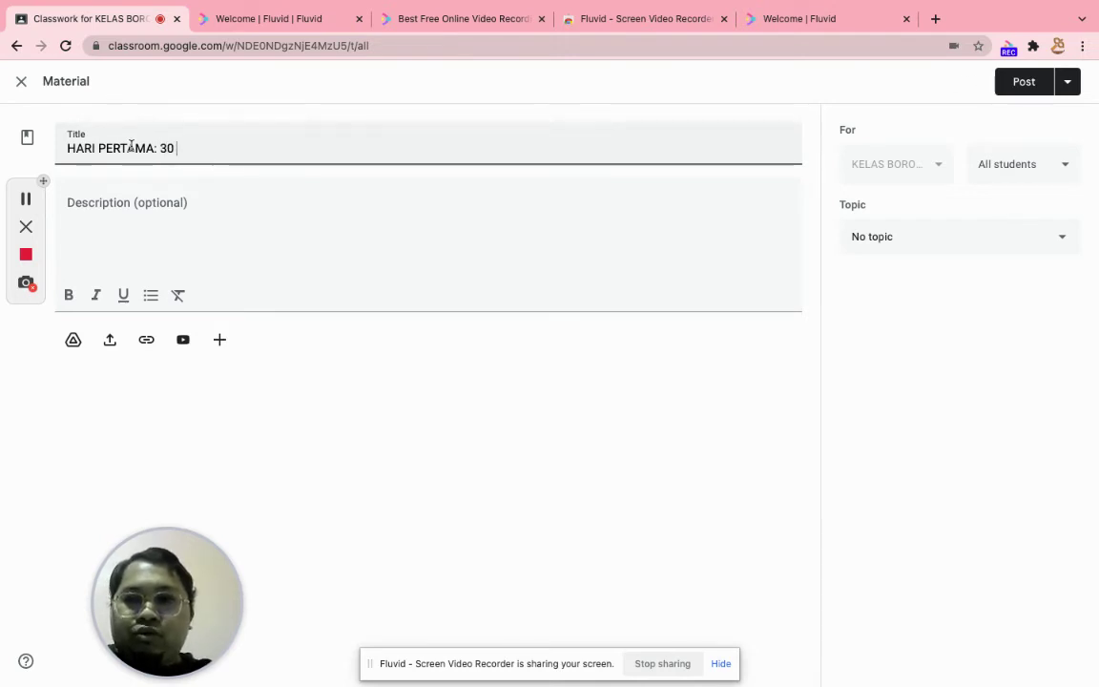
pyautogui.write('OKT 2020')
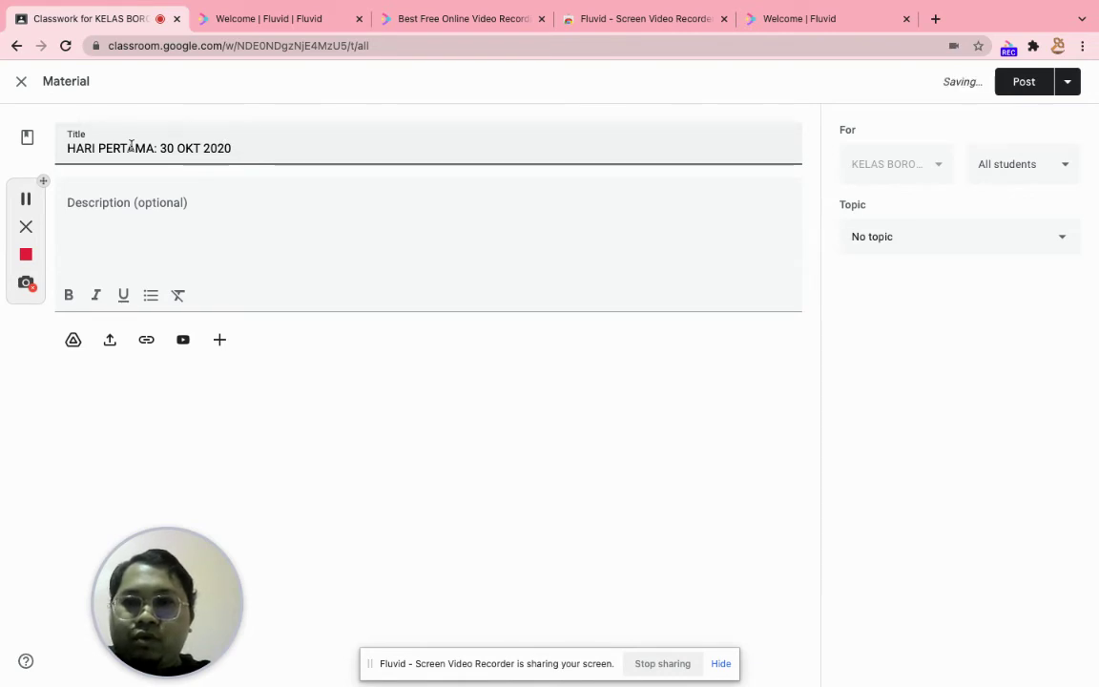
pyautogui.write(' - PERKARA A')
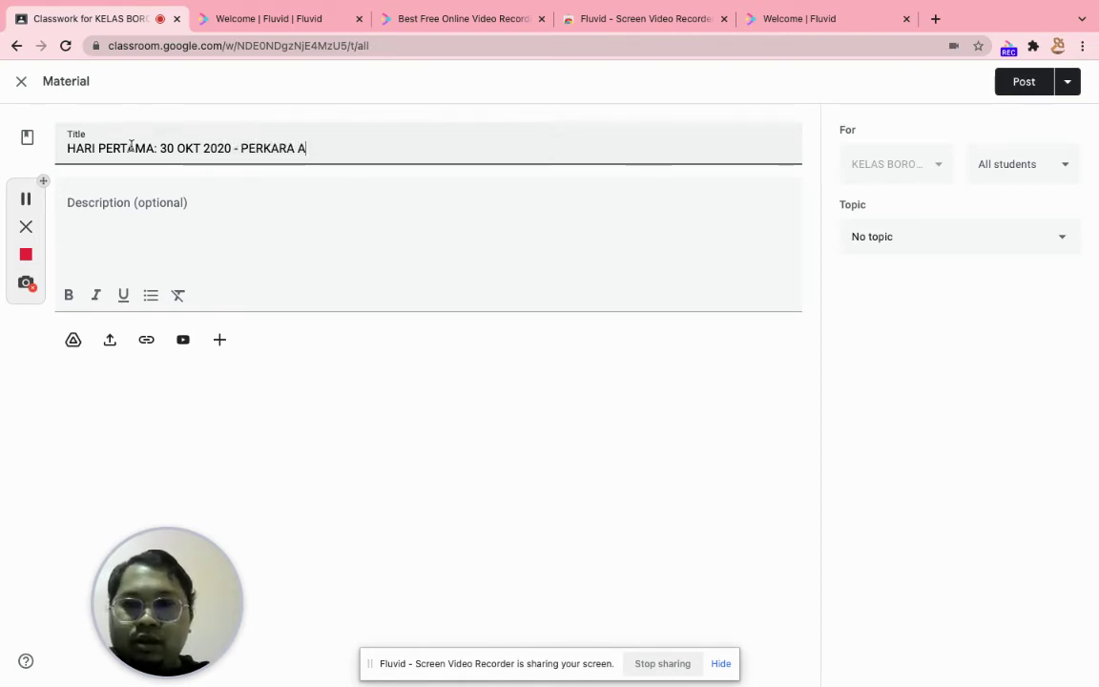
pyautogui.write('SAS SEBELUM MEMBELI')
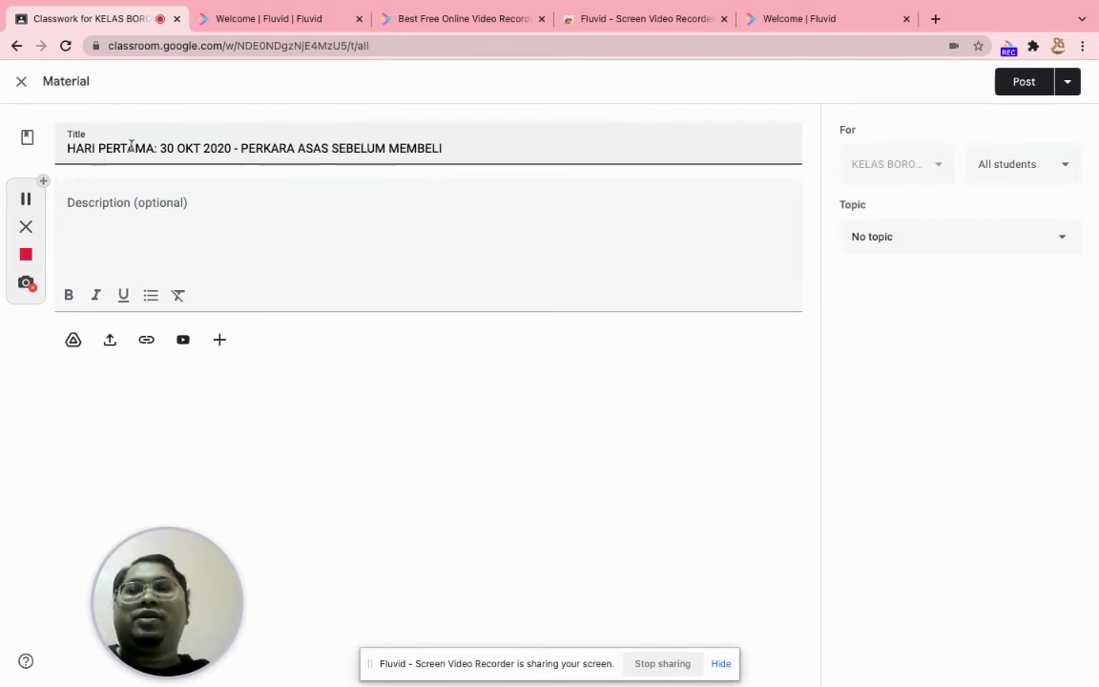
pyautogui.click(115, 206)
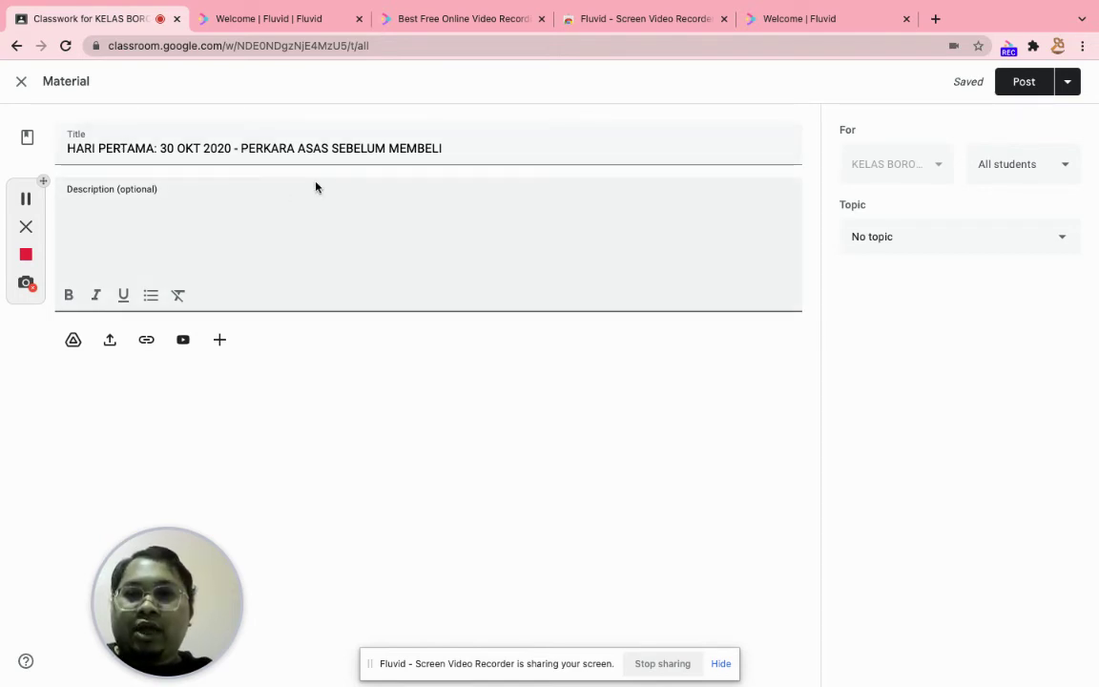
pyautogui.click(553, 144)
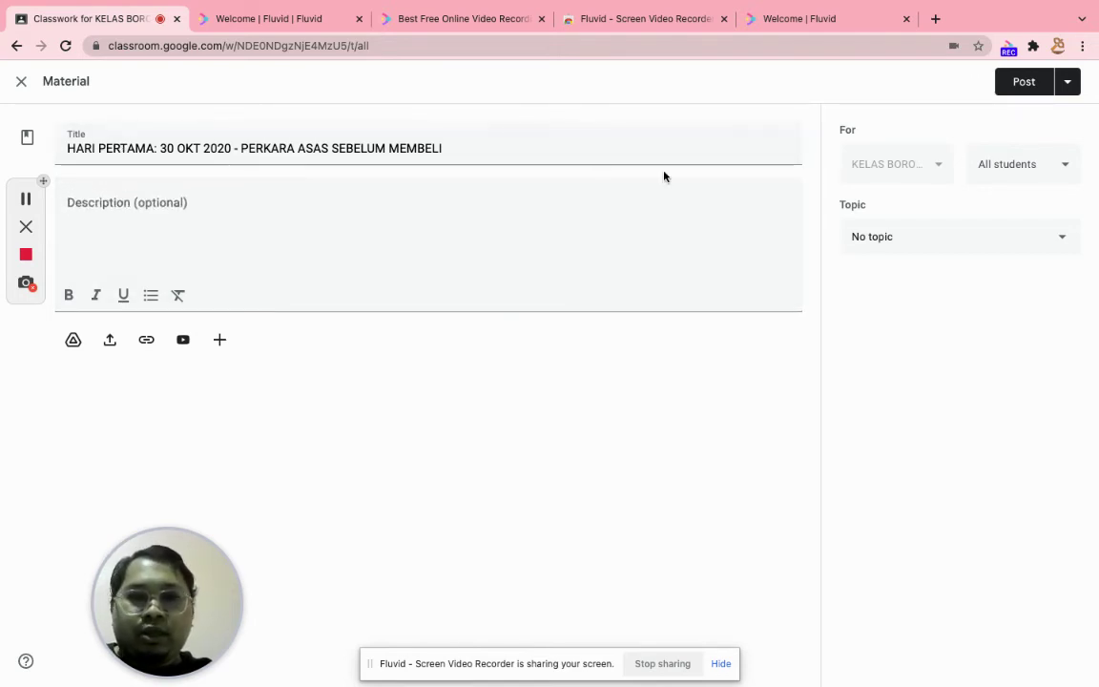
# Create the topic "MENDAFTAR AKAUN TAOBAO" for the material.
pyautogui.click(1008, 233)
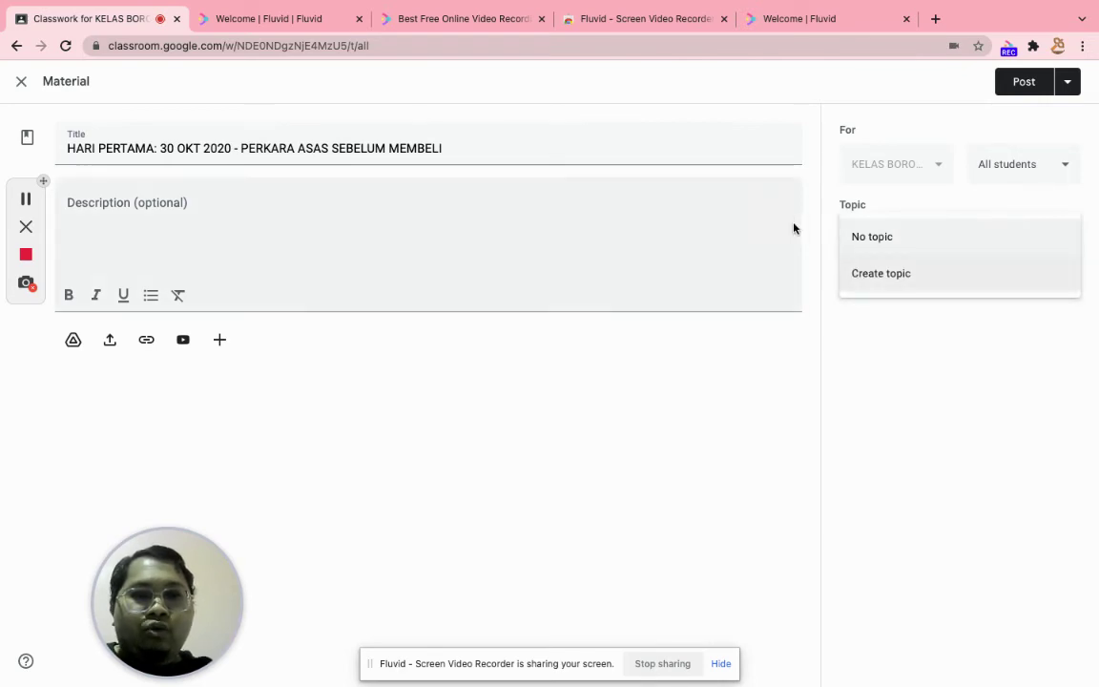
pyautogui.click(899, 275)
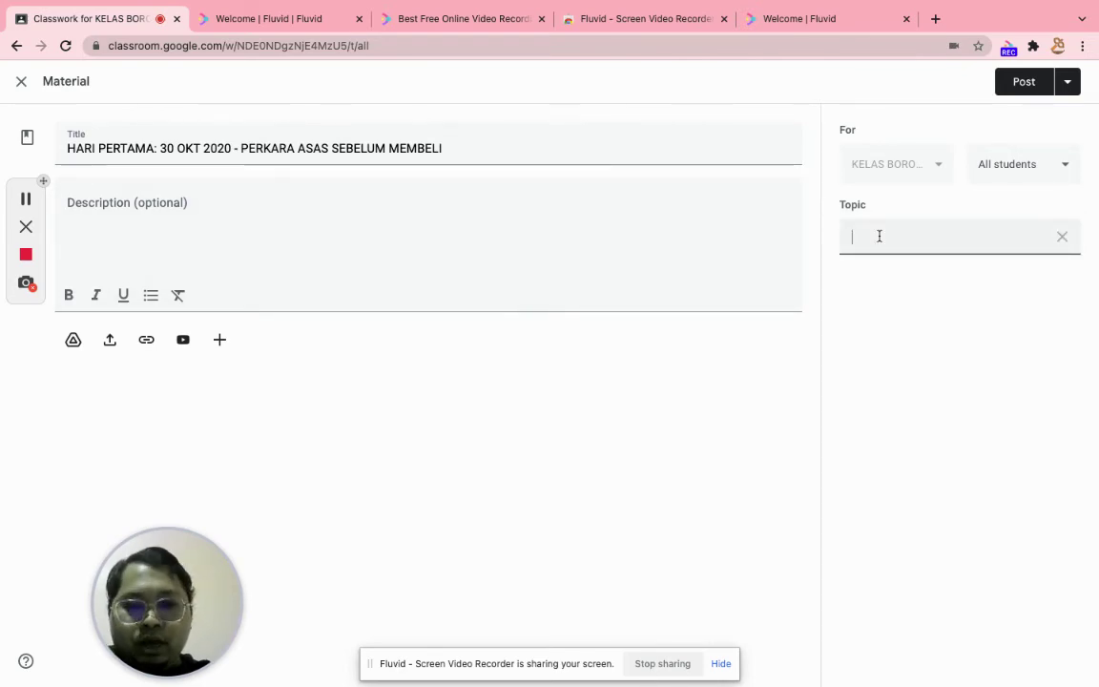
pyautogui.write('MENDA')
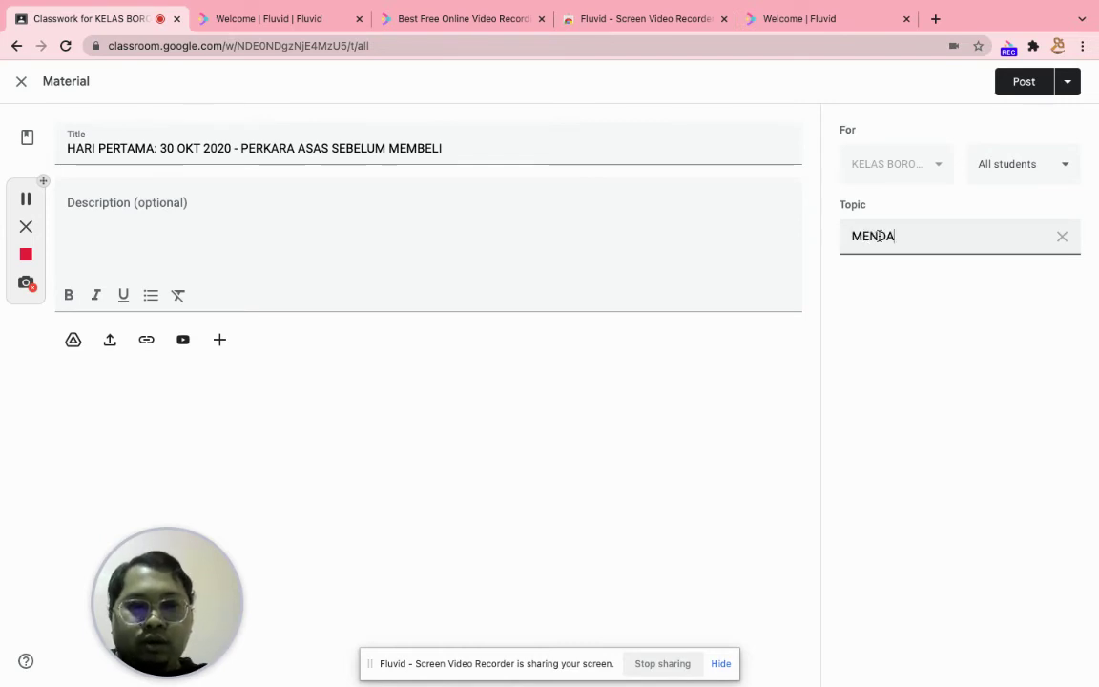
pyautogui.write('FTAR AKAU')
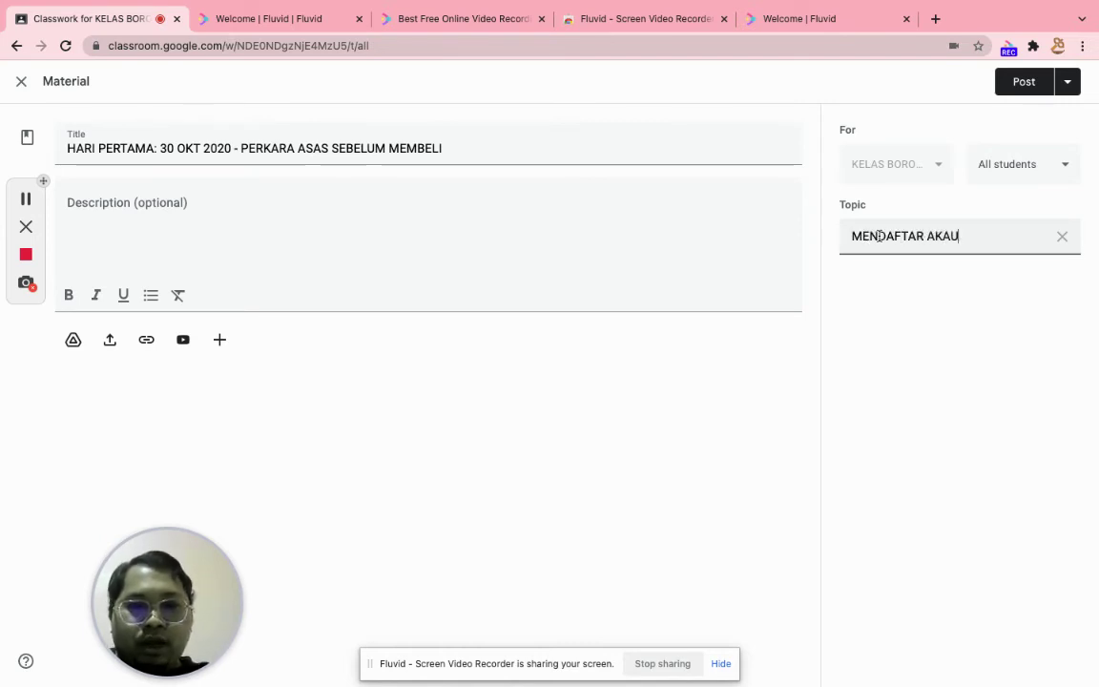
pyautogui.write('N TAOBAO')
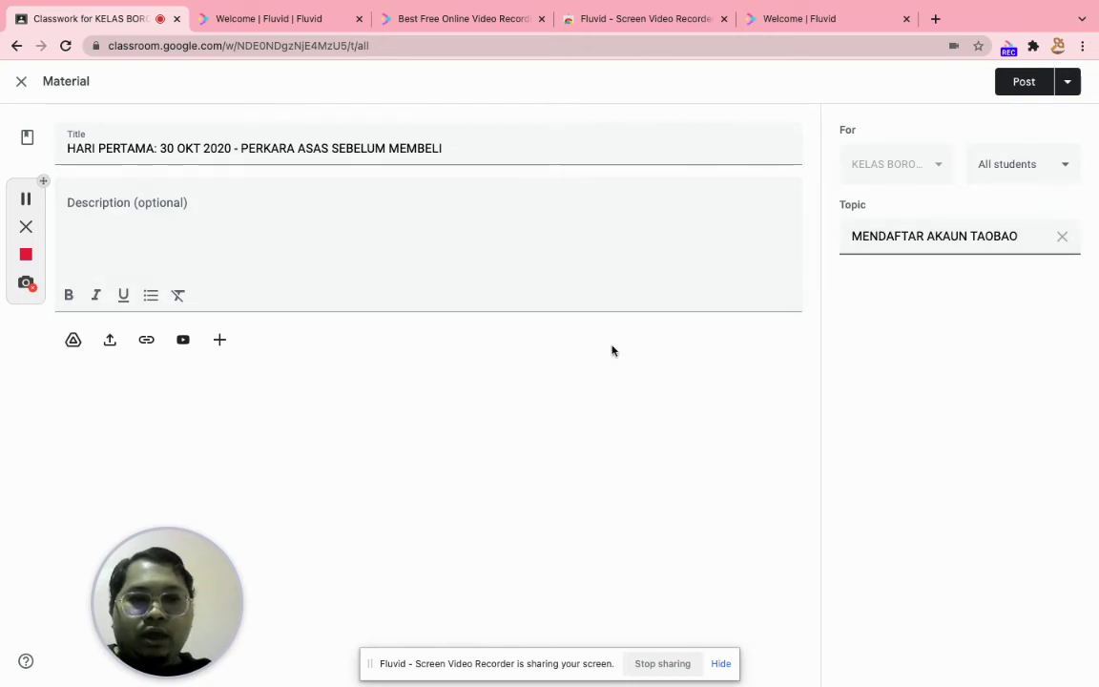
# Attach "CARA DAFTAR DAN LOGIN AKAUN TAOBAO & MYWAU APPS (1).pdf" from the Downloads folder to the material.
pyautogui.click(109, 342)
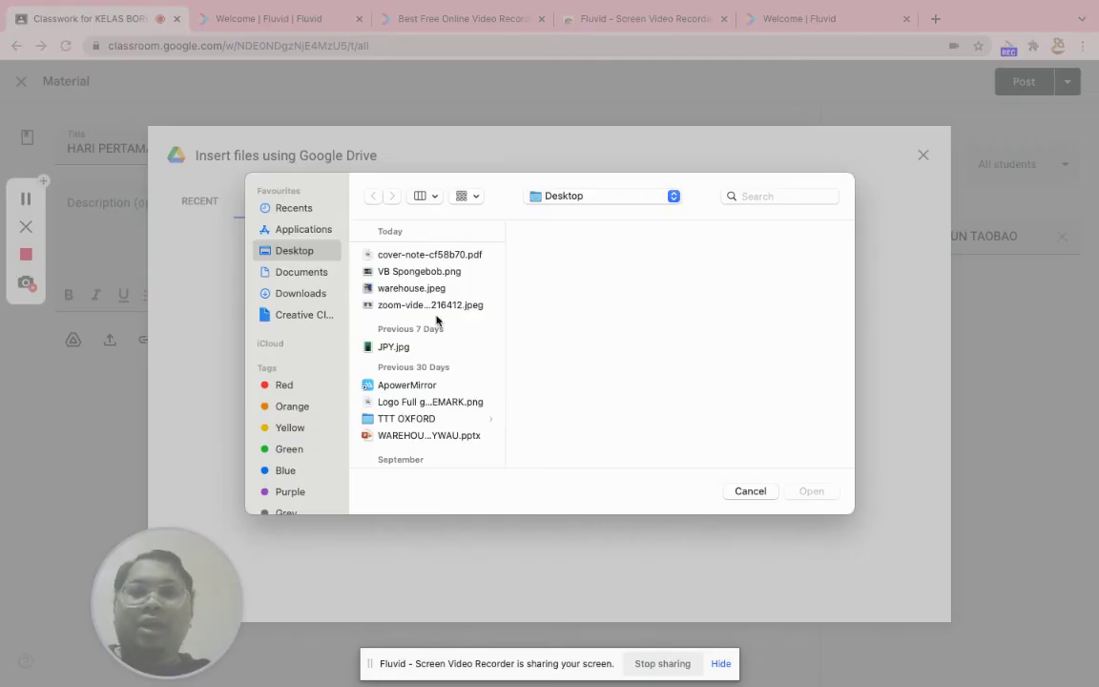
pyautogui.click(310, 295)
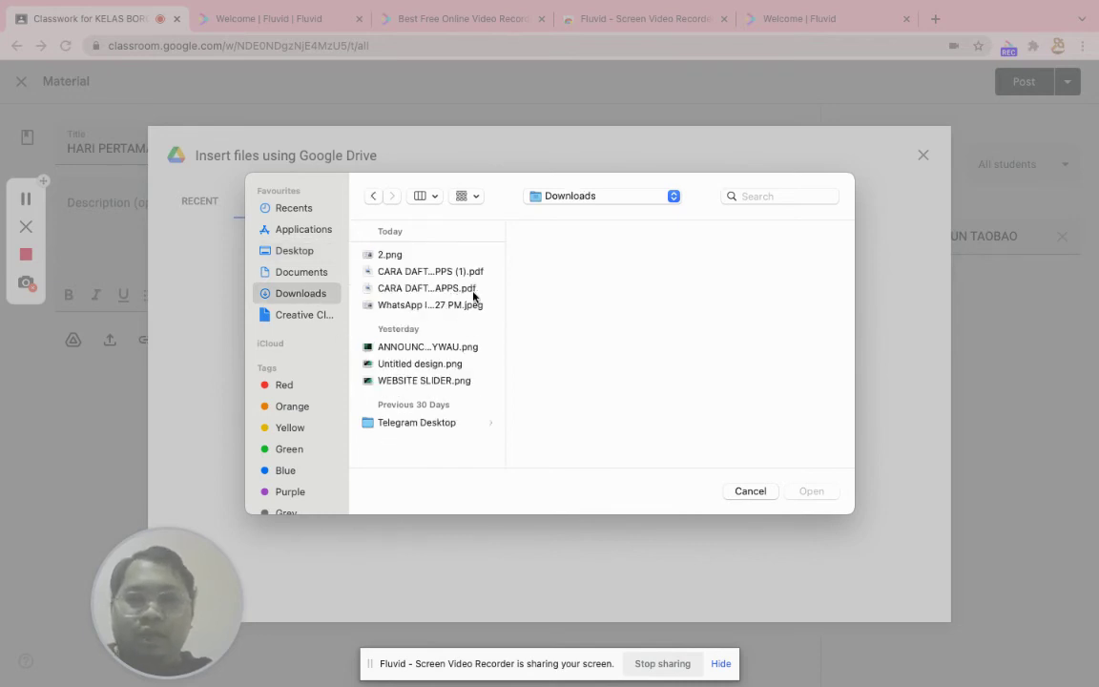
pyautogui.click(450, 275)
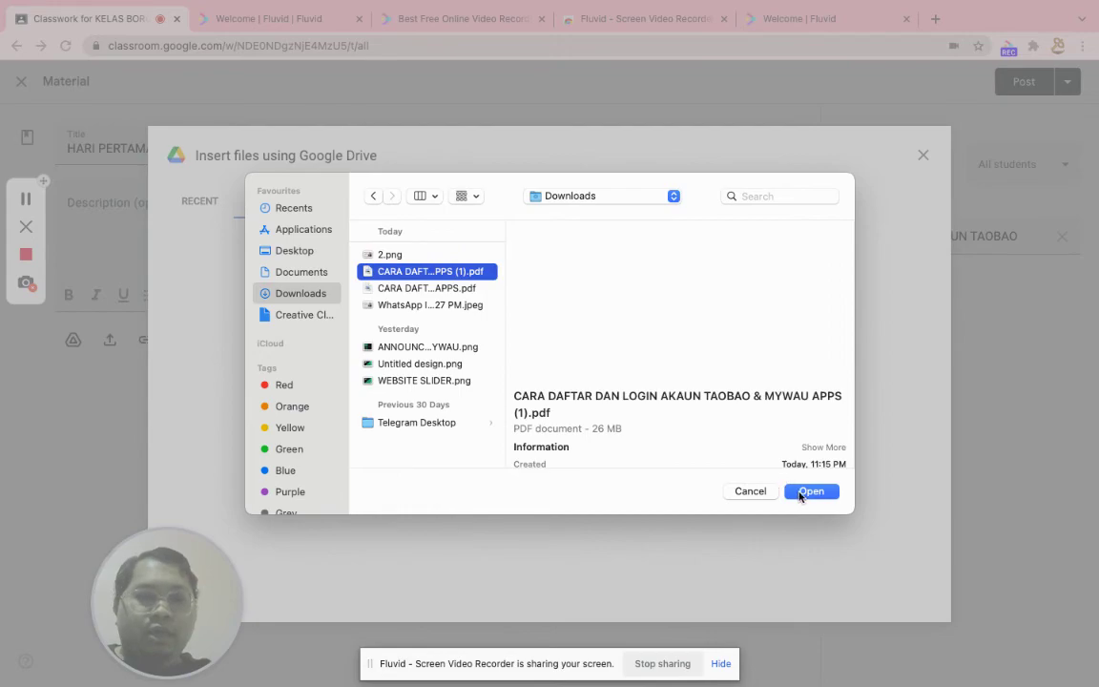
pyautogui.click(810, 492)
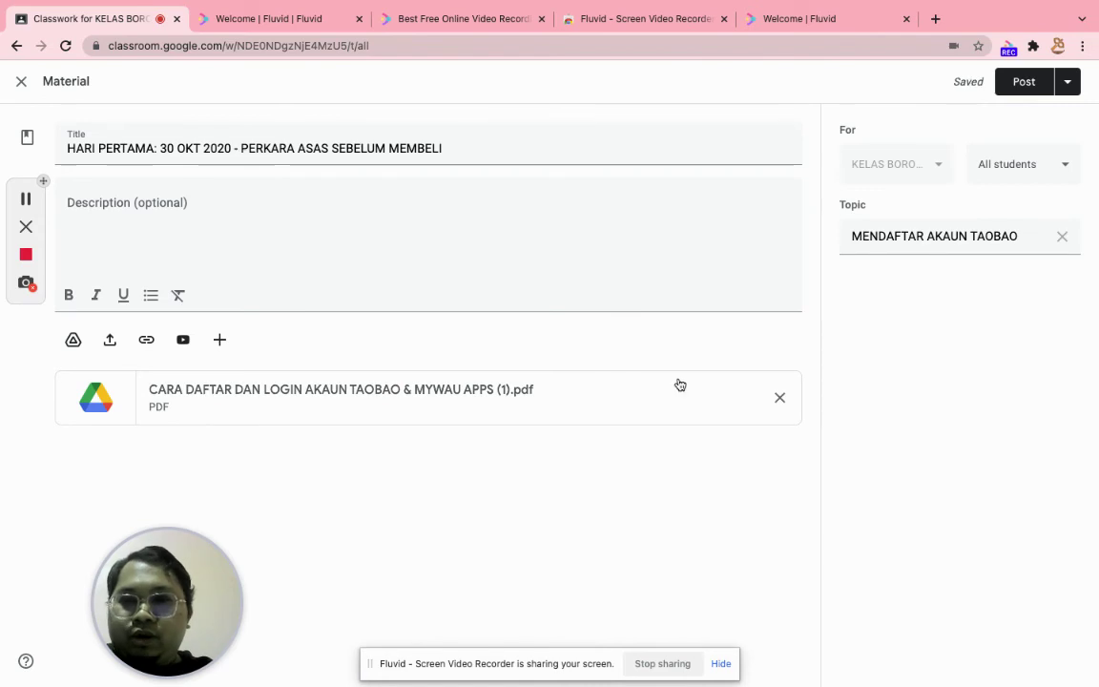
# Extend the material's topic name to "MENDAFTAR AKAUN TAOBAO & SISTEM MYWAU".
pyautogui.click(1017, 236)
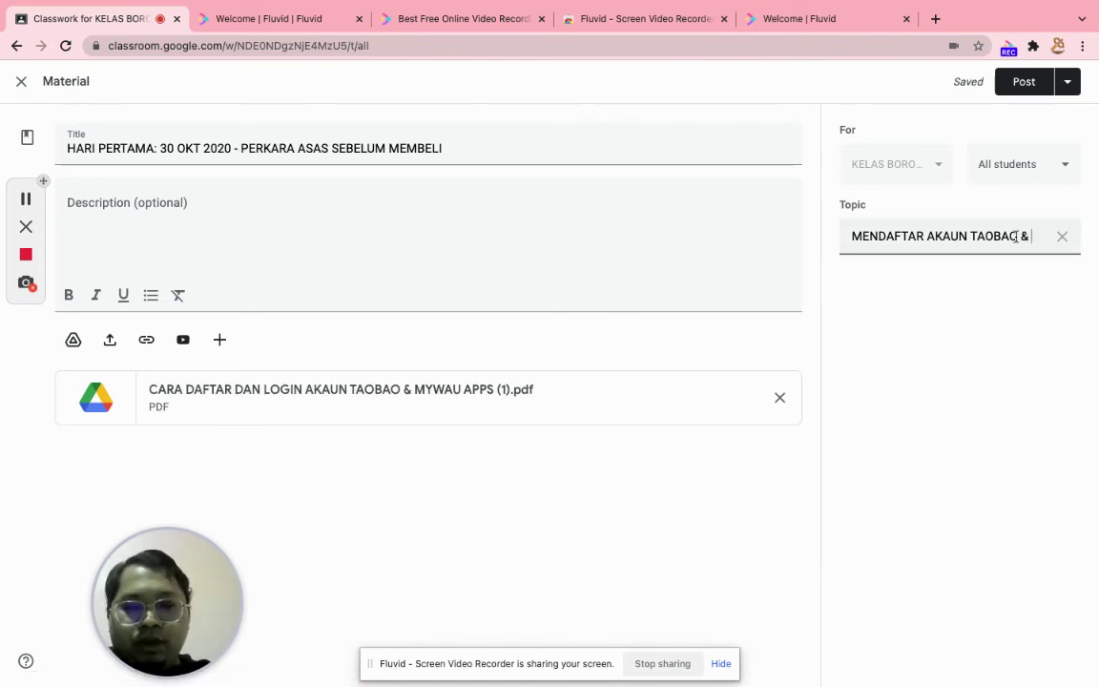
pyautogui.write('STEM MYWAU')
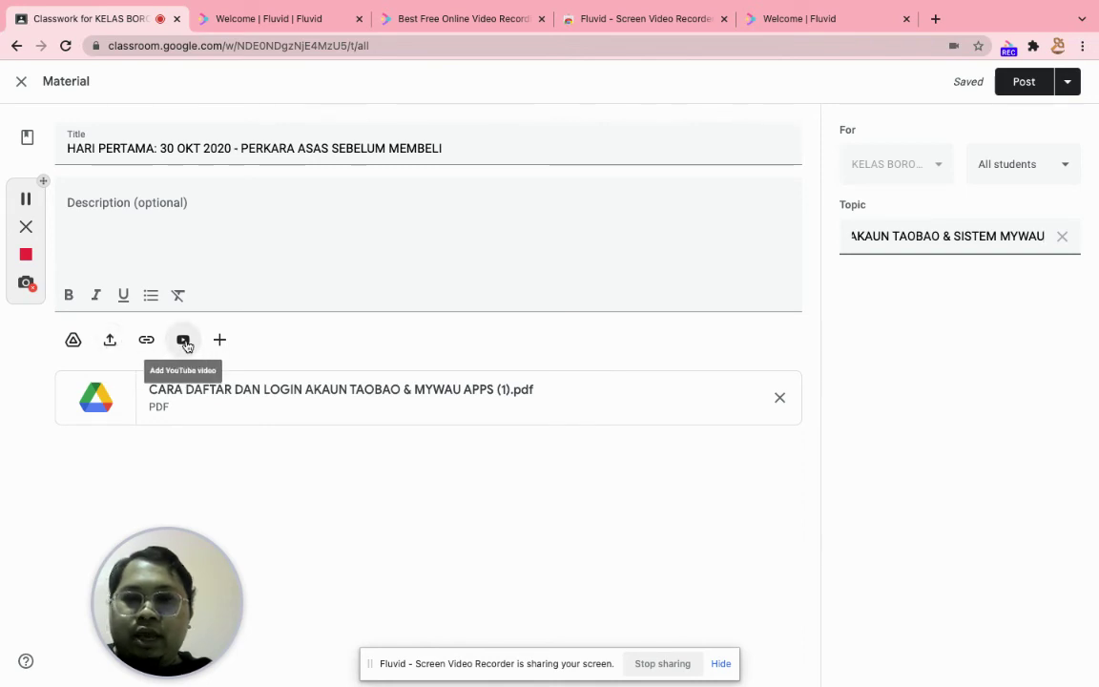
# Search YouTube for "DAFTAR AKAUN TAOBAO" and attach the video "Betul ke Cara Daftar Akaun Taobao Sekarang Dah Berubah?" to the material.
pyautogui.click(186, 341)
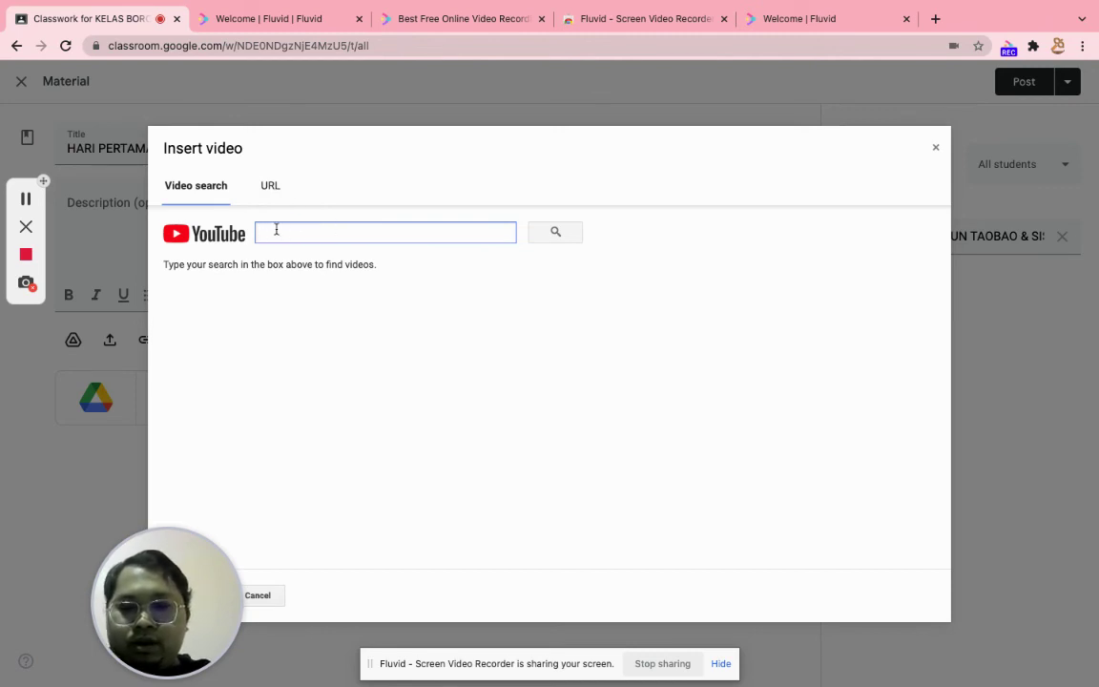
pyautogui.write('DAFTAR AKAUN TAOBAO')
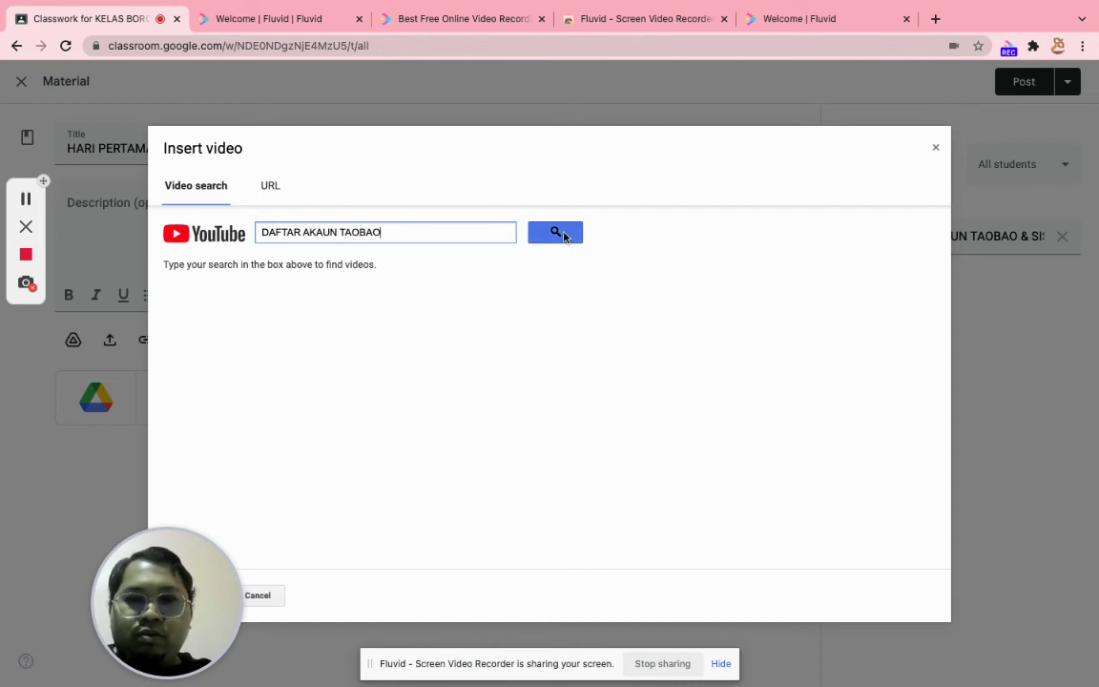
pyautogui.click(561, 235)
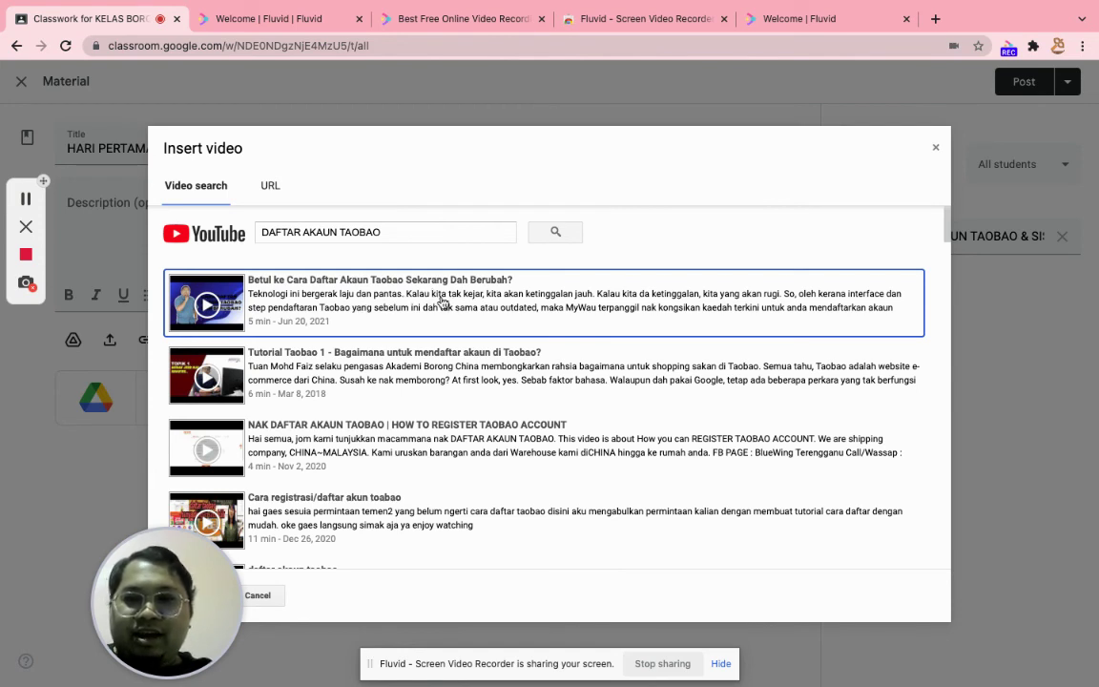
pyautogui.click(468, 301)
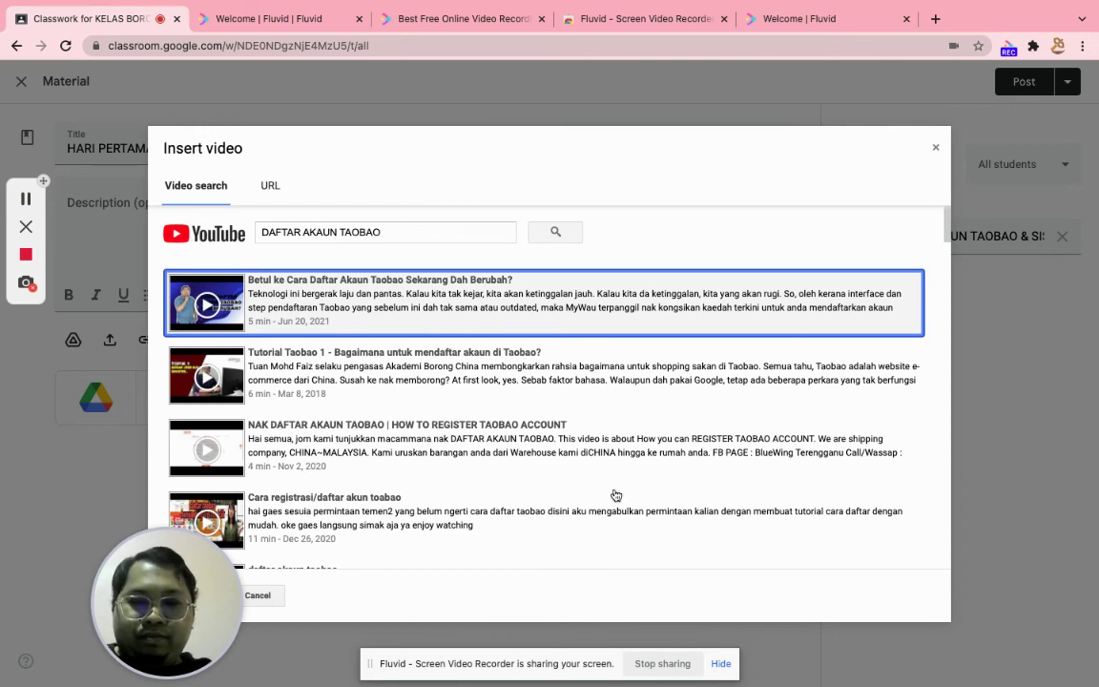
pyautogui.moveTo(179, 569); pyautogui.dragTo(102, 423)
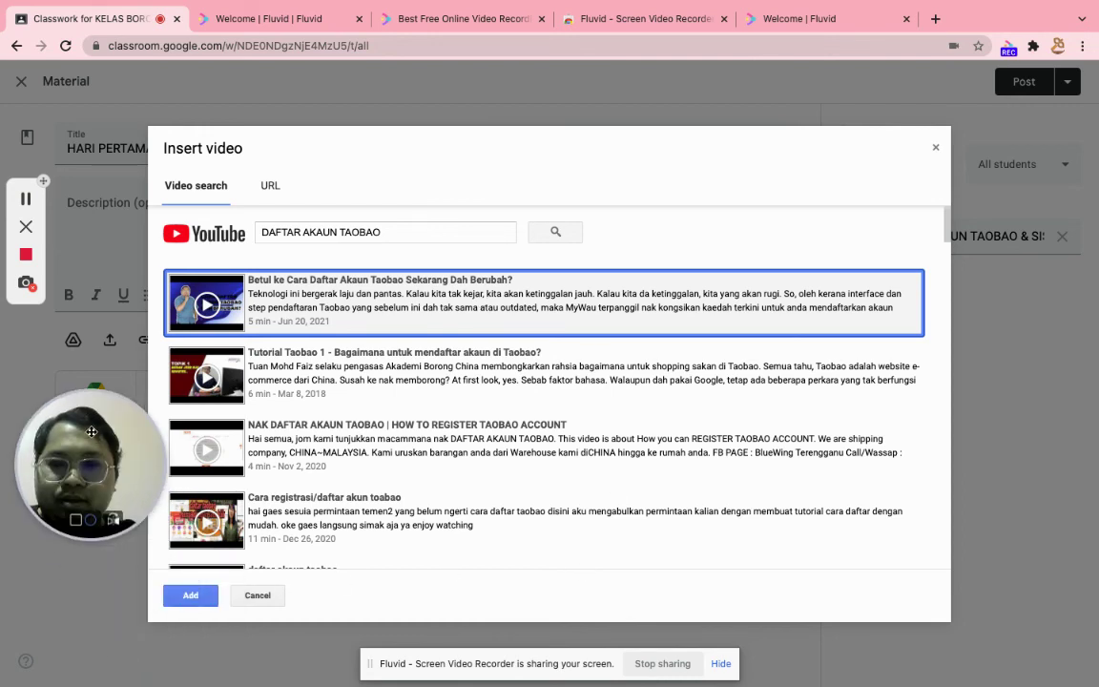
pyautogui.click(194, 596)
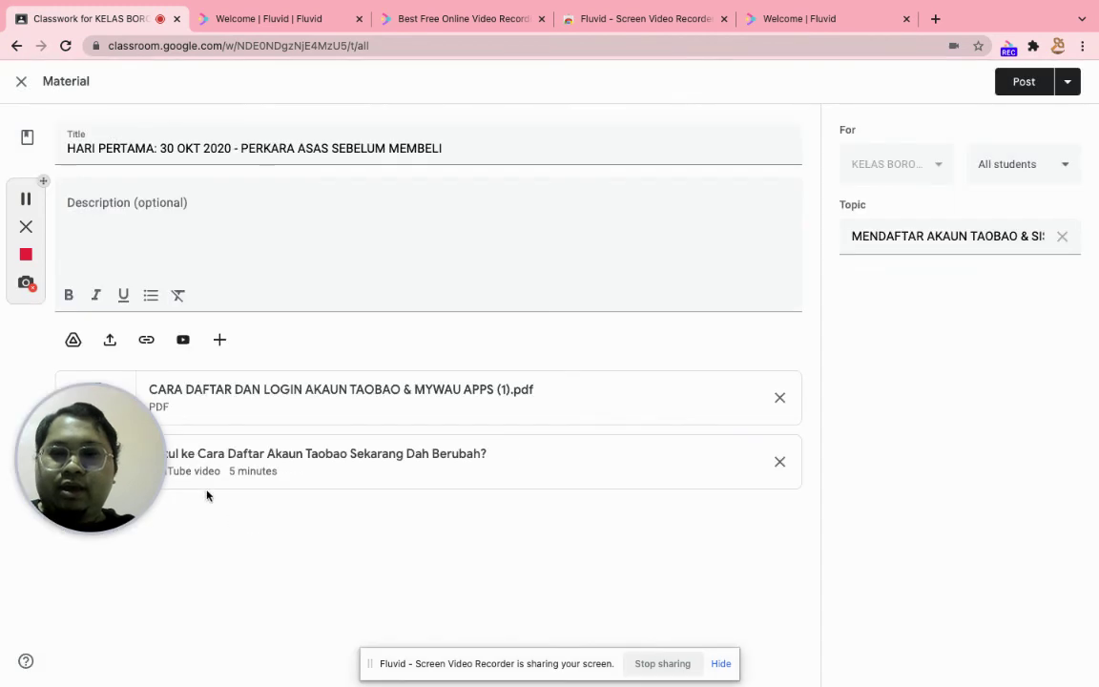
pyautogui.moveTo(113, 418); pyautogui.dragTo(124, 554)
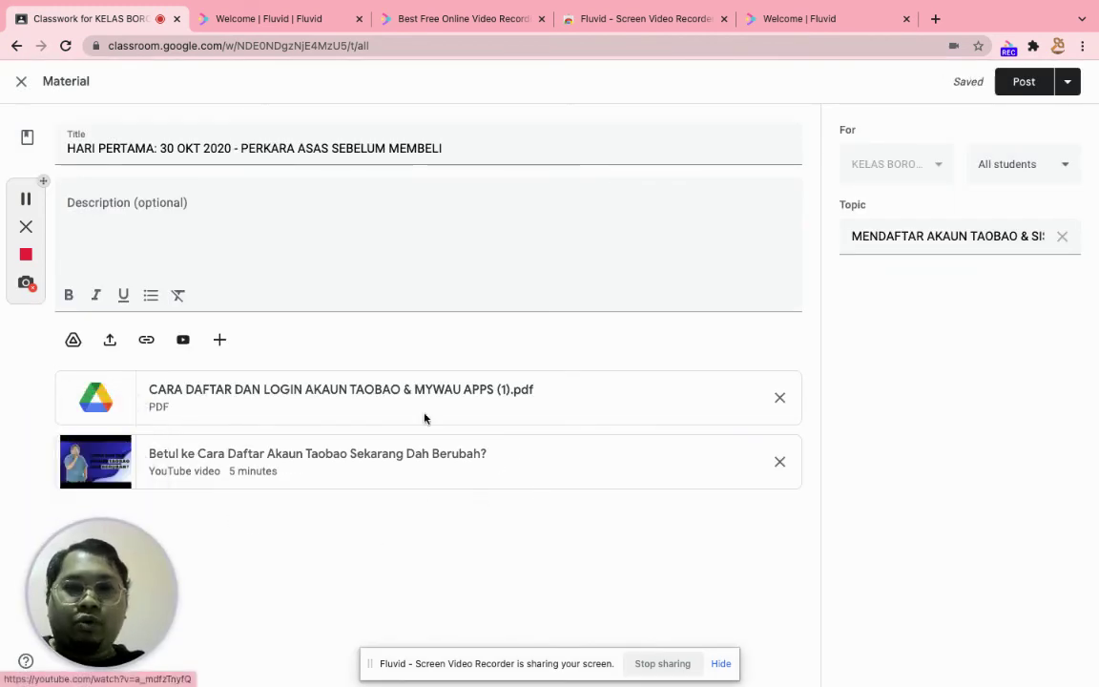
# Copy the address mywau.com/en/cara-mendaftar-akaun-mywau/ from the other browser window and attach it to the material as a link.
pyautogui.click(146, 340)
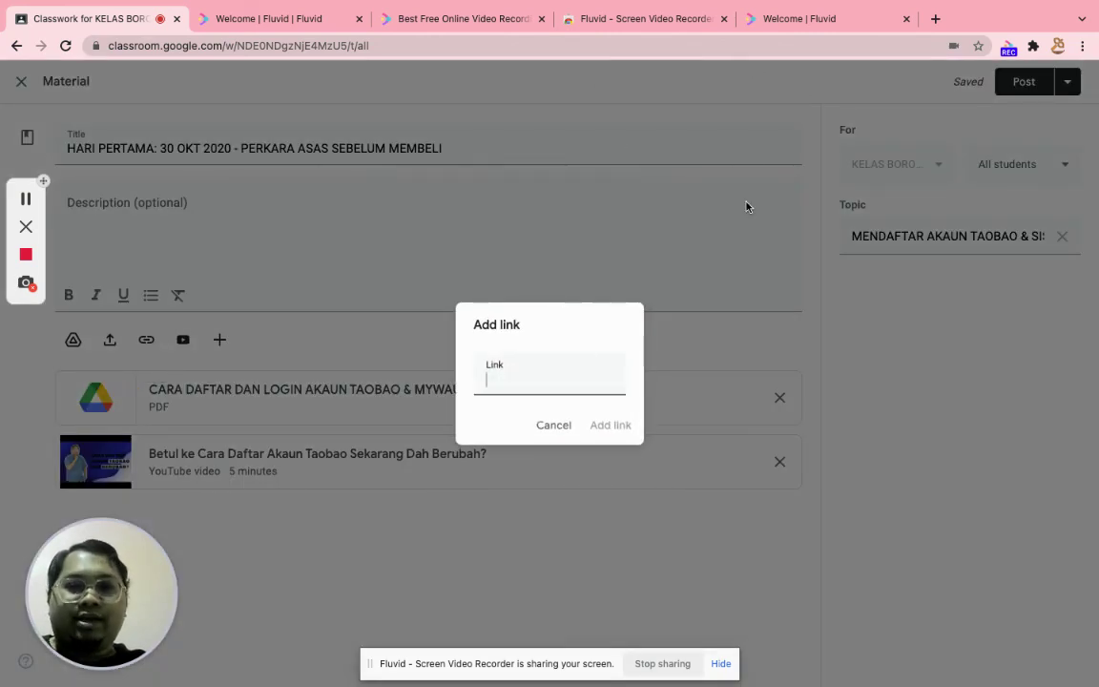
pyautogui.hotkey('alt', 'Tab')
pyautogui.click(645, 18)
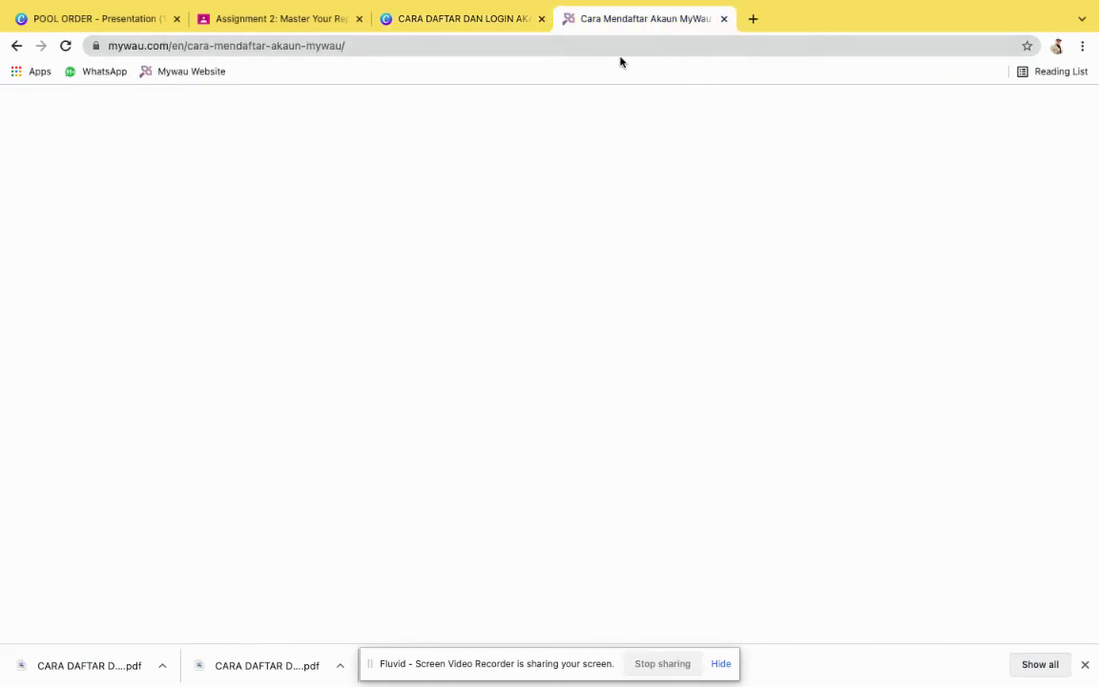
pyautogui.click(249, 47)
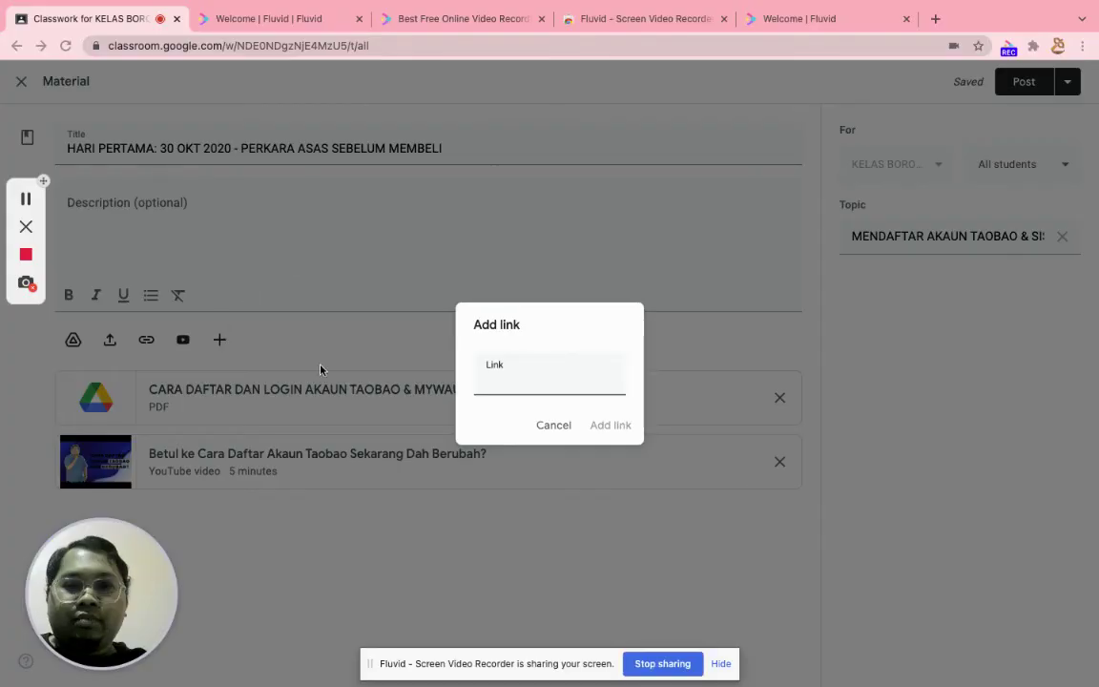
pyautogui.click(498, 379)
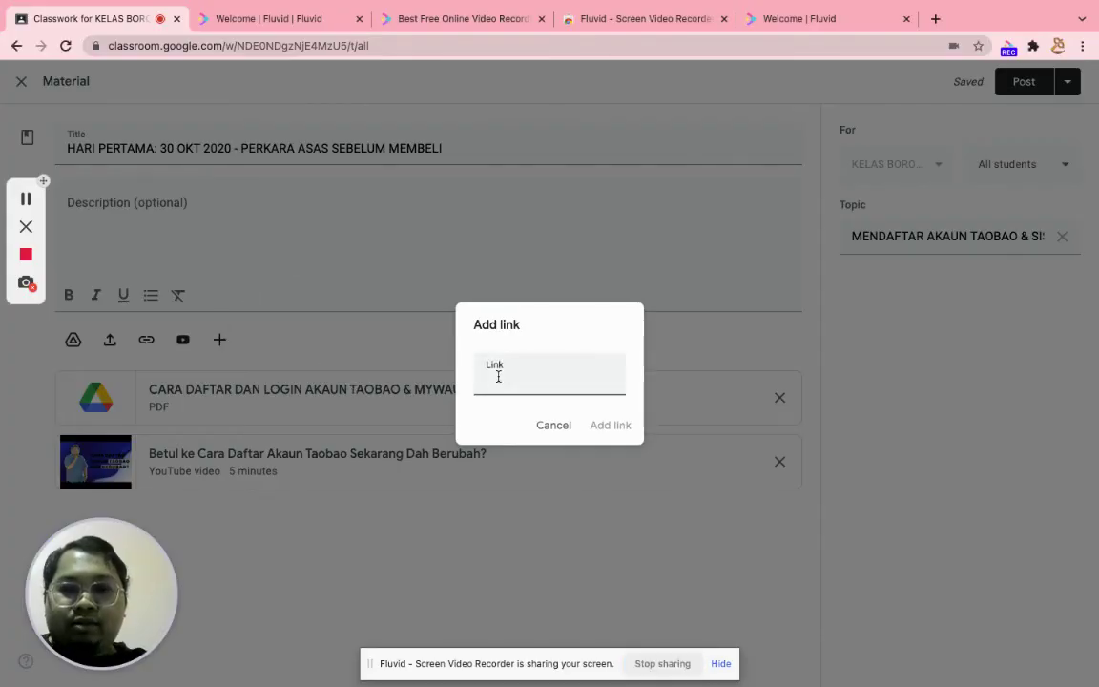
pyautogui.hotkey('ctrl', 'v')
pyautogui.click(608, 426)
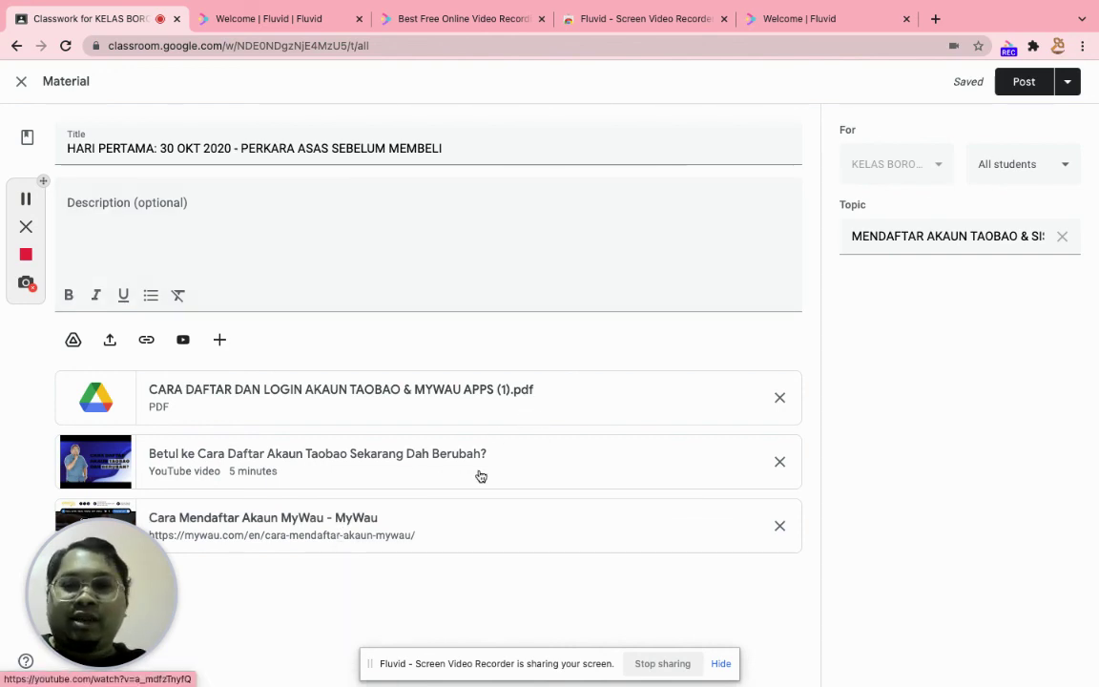
# Post the first-day material to the class and dismiss the topic filters tip.
pyautogui.click(1027, 87)
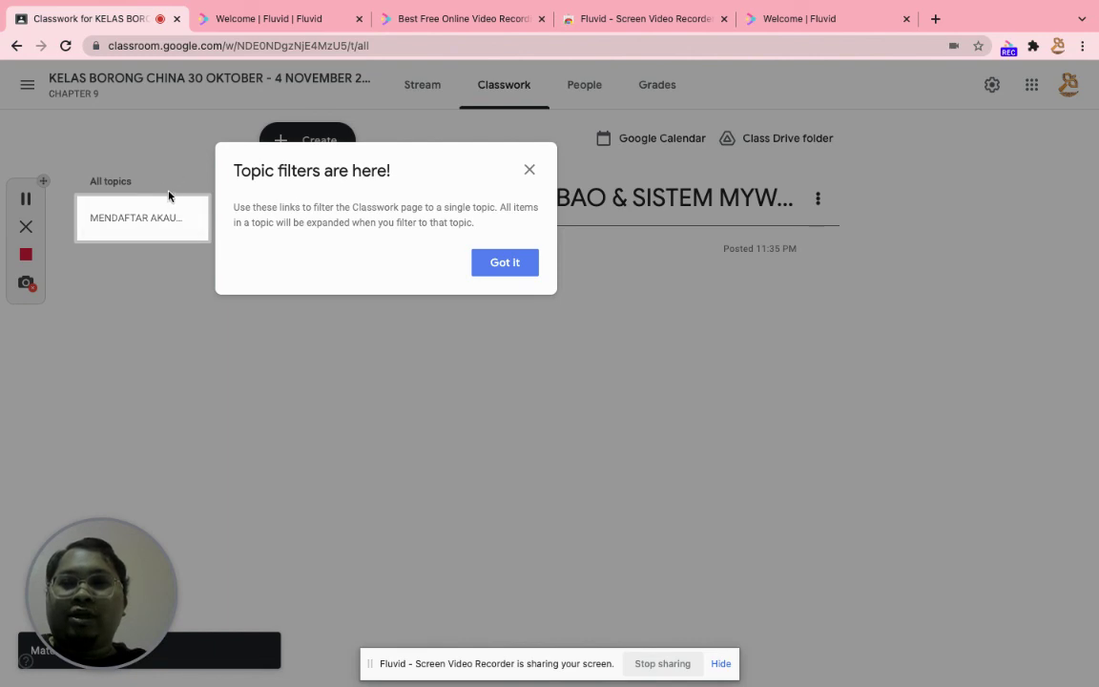
pyautogui.click(507, 262)
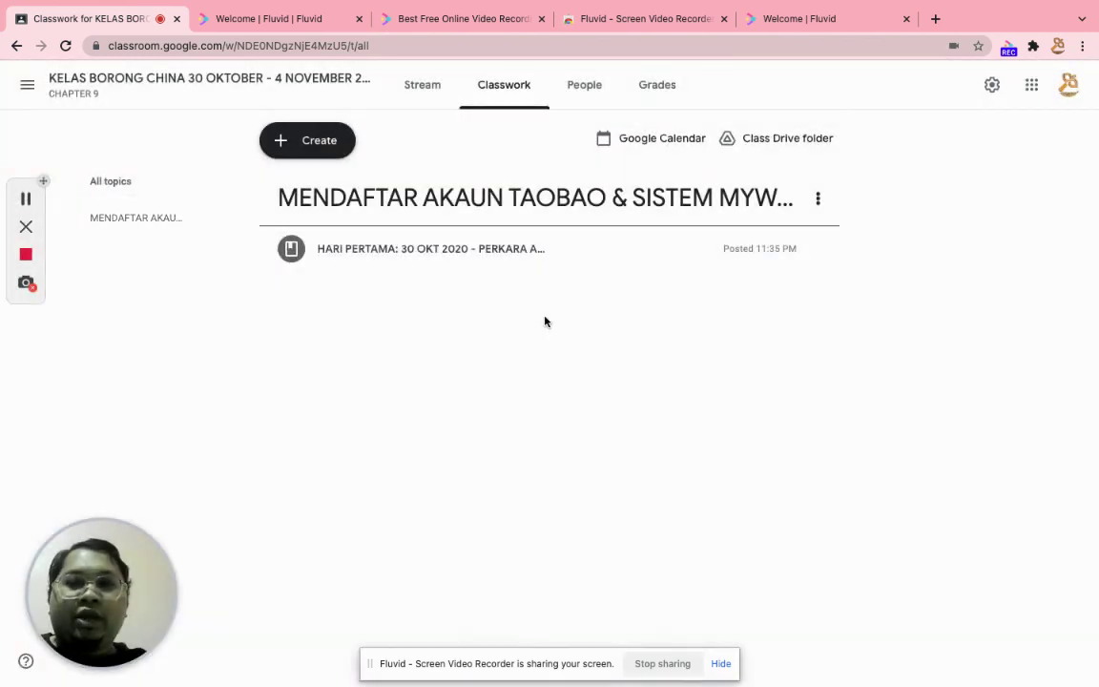